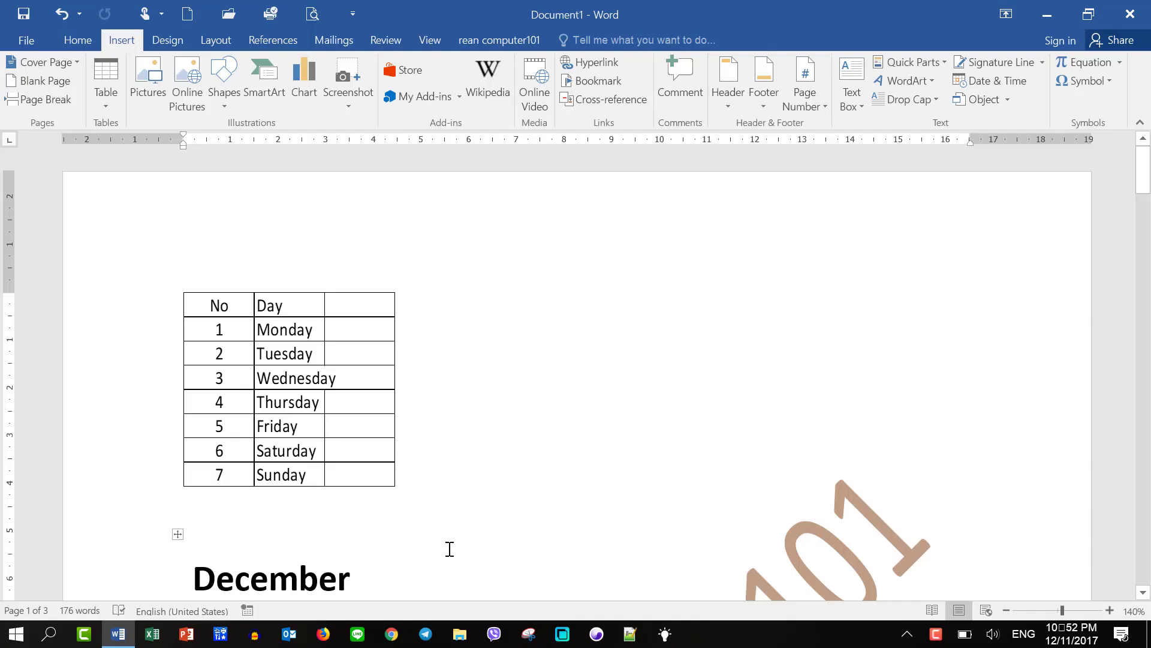
# - Select the embedded No/Day table in the document
pyautogui.click(377, 516)
pyautogui.click(345, 403)
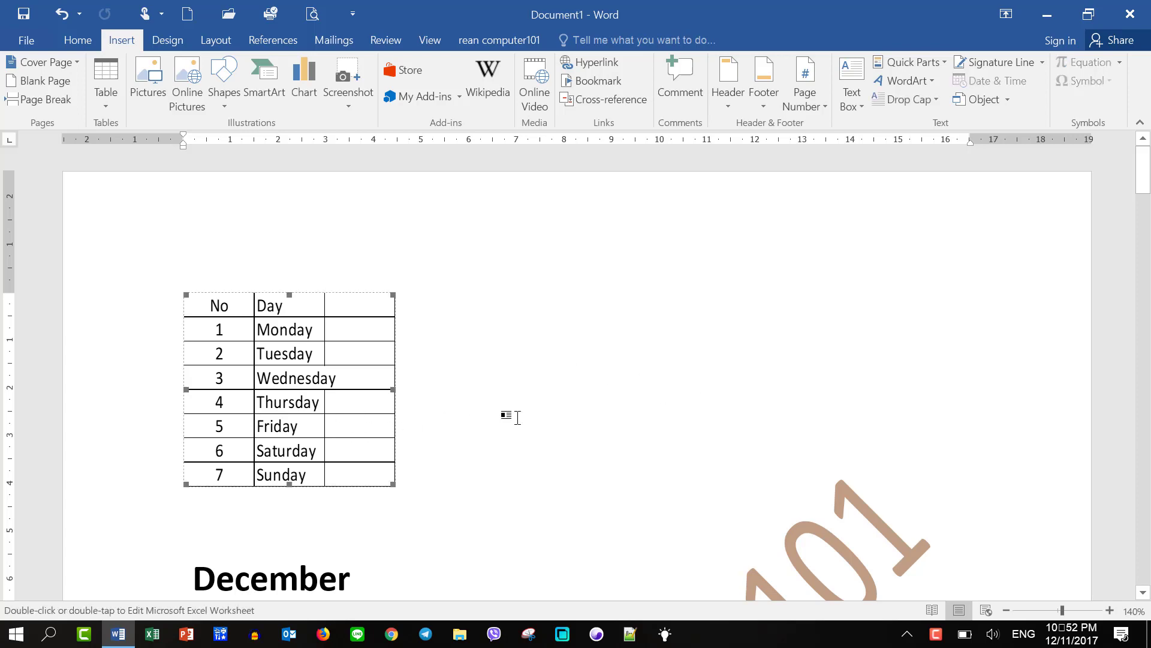
pyautogui.scroll(-3, 525, 423)
pyautogui.scroll(-2, 525, 423)
pyautogui.scroll(-5, 525, 423)
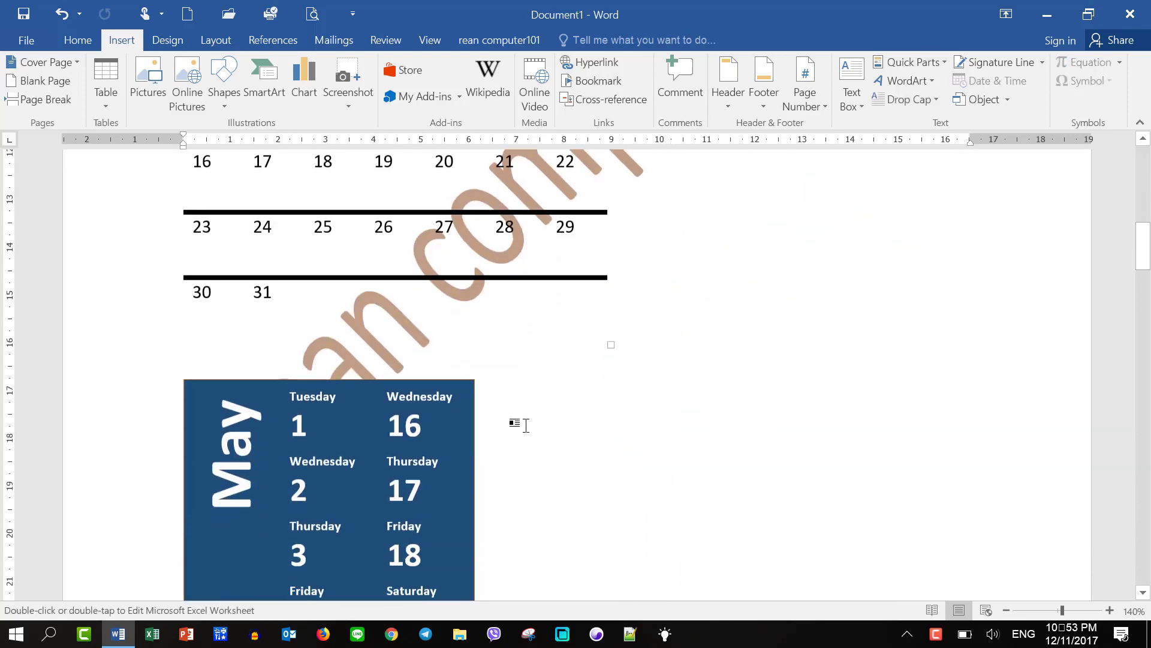
pyautogui.scroll(-5, 528, 429)
pyautogui.scroll(-5, 530, 437)
pyautogui.scroll(-2, 533, 437)
pyautogui.scroll(-5, 430, 442)
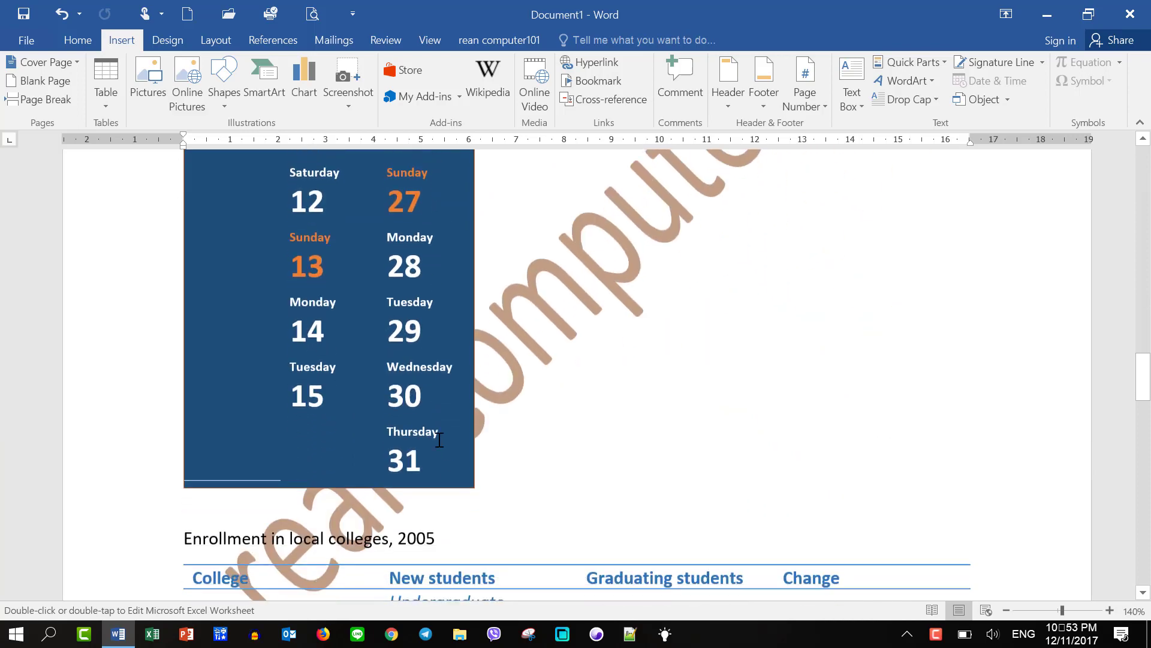
pyautogui.scroll(-5, 432, 437)
pyautogui.scroll(-5, 441, 437)
pyautogui.scroll(-3, 449, 440)
pyautogui.scroll(3, 450, 442)
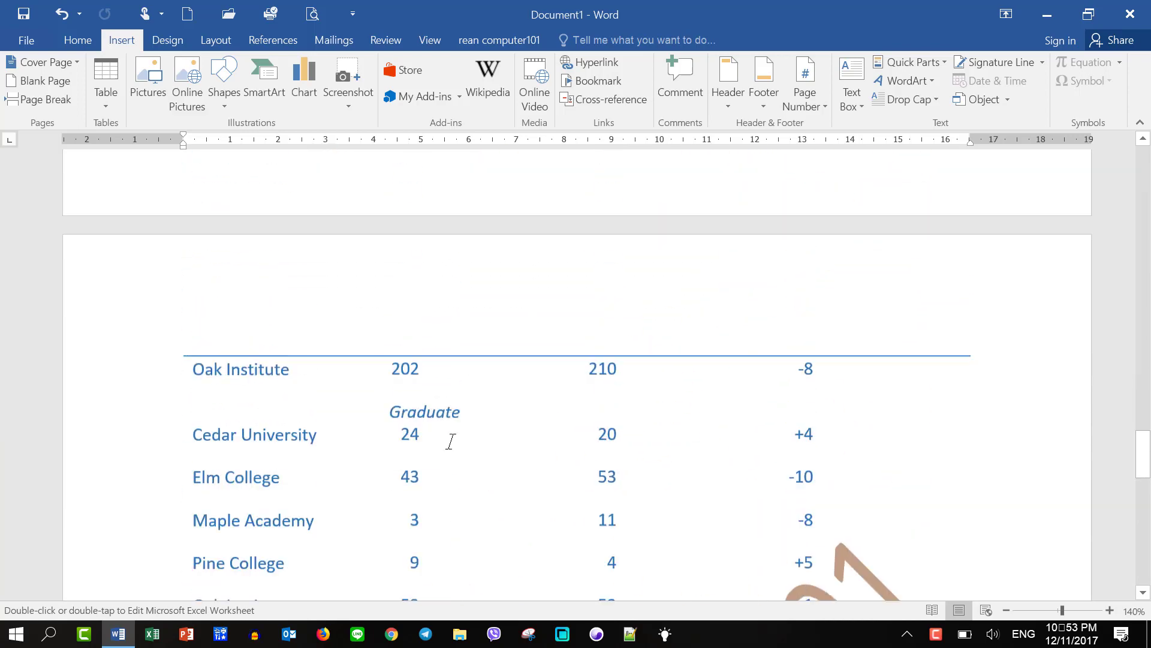
pyautogui.scroll(5, 450, 442)
pyautogui.scroll(5, 452, 444)
pyautogui.scroll(5, 454, 445)
pyautogui.scroll(5, 453, 445)
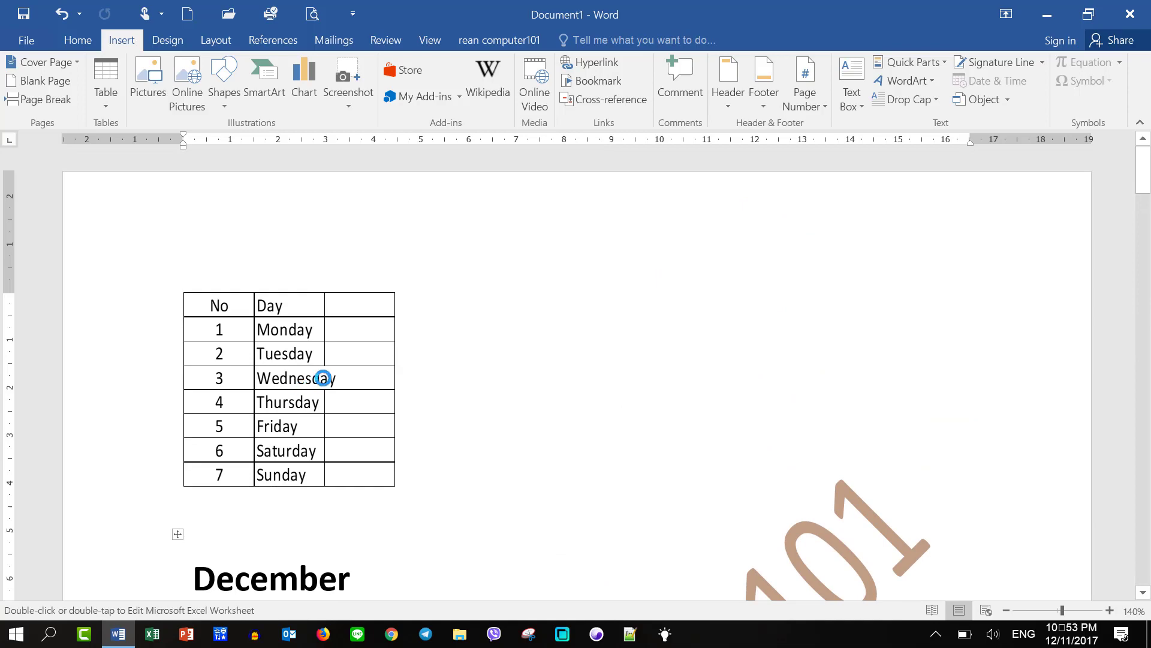
# - Open the table for spreadsheet editing and enter Month in C1 and Jan in C2
pyautogui.doubleClick(326, 378)
pyautogui.scroll(-1, 350, 413)
pyautogui.scroll(1, 350, 413)
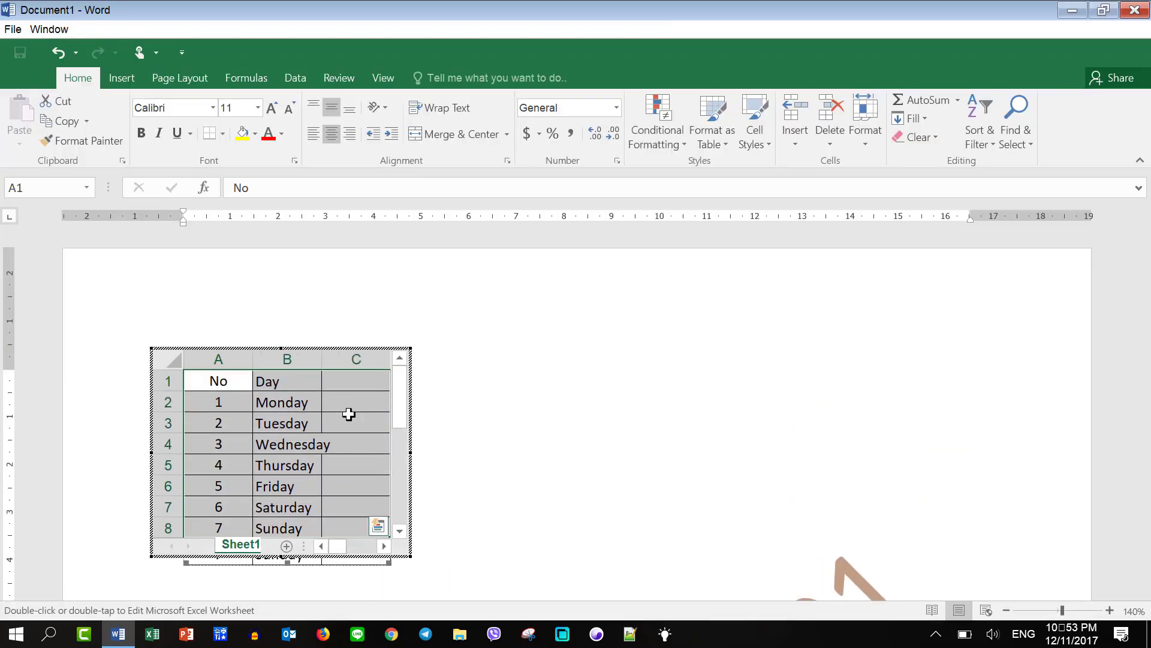
pyautogui.click(353, 387)
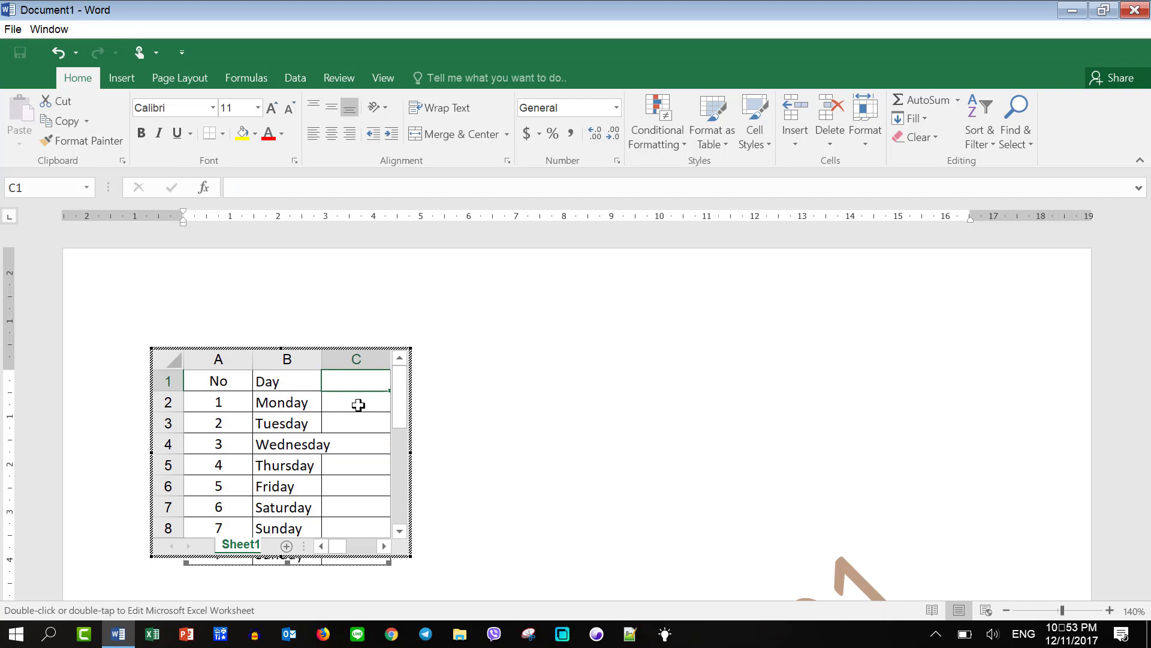
pyautogui.write('Mon')
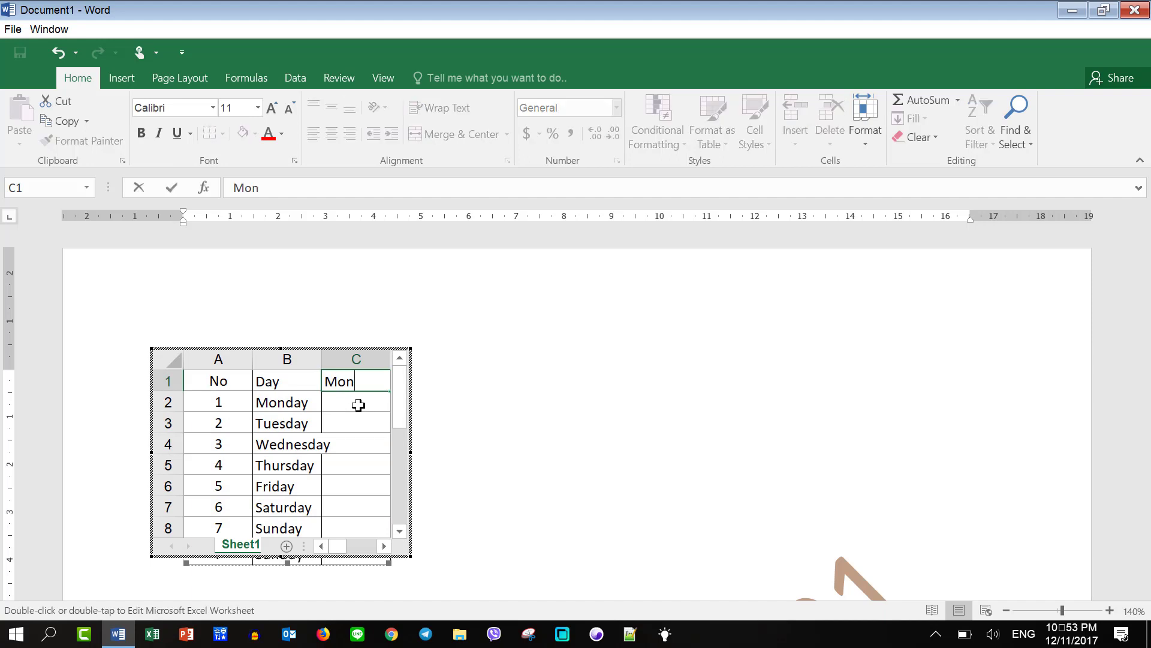
pyautogui.press('Return')
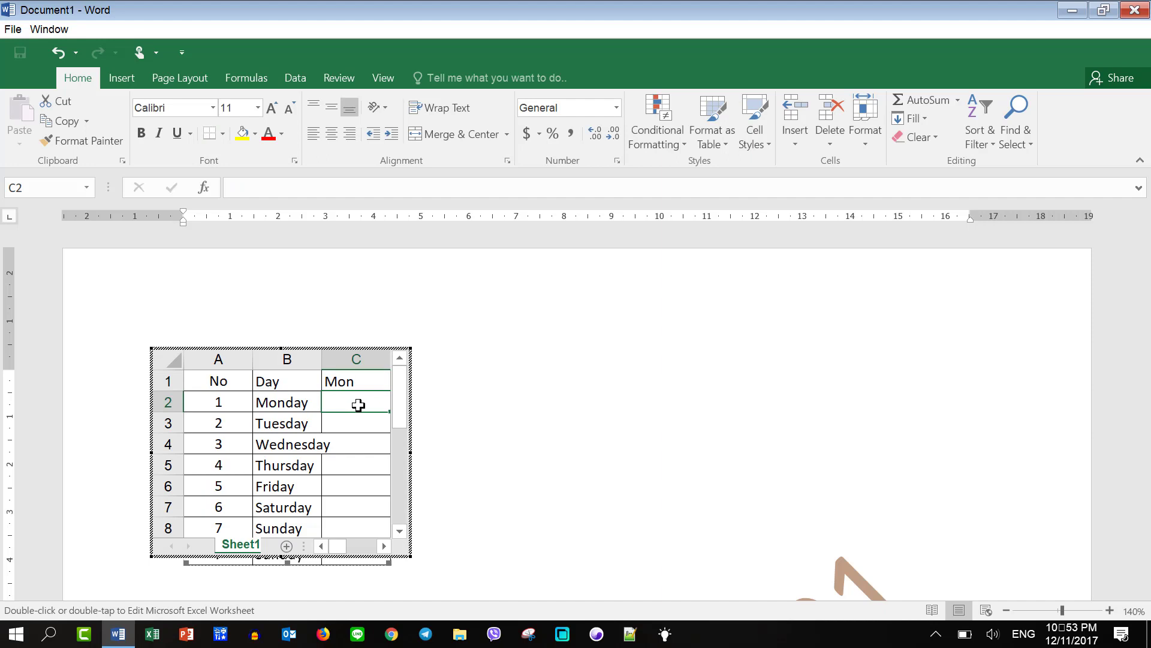
pyautogui.press('Up')
pyautogui.write('Mon')
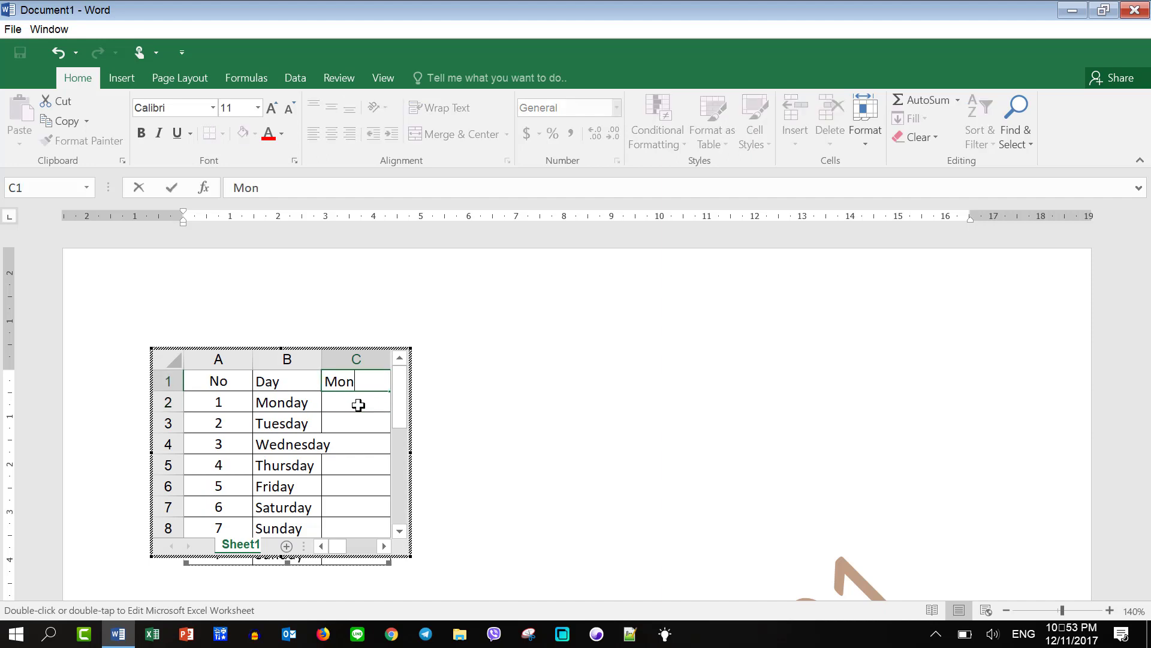
pyautogui.press('Return')
pyautogui.write('Jan')
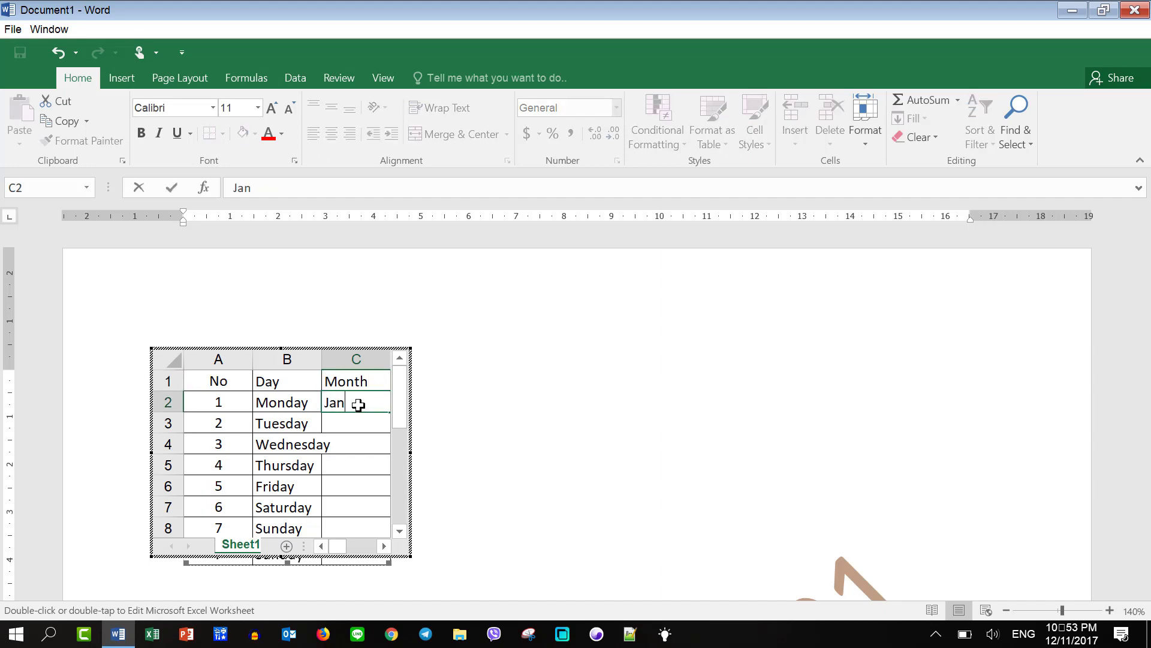
pyautogui.press('Return')
# - Fill Jan down column C through C8 so it lists Jan to Jul
pyautogui.click(358, 404)
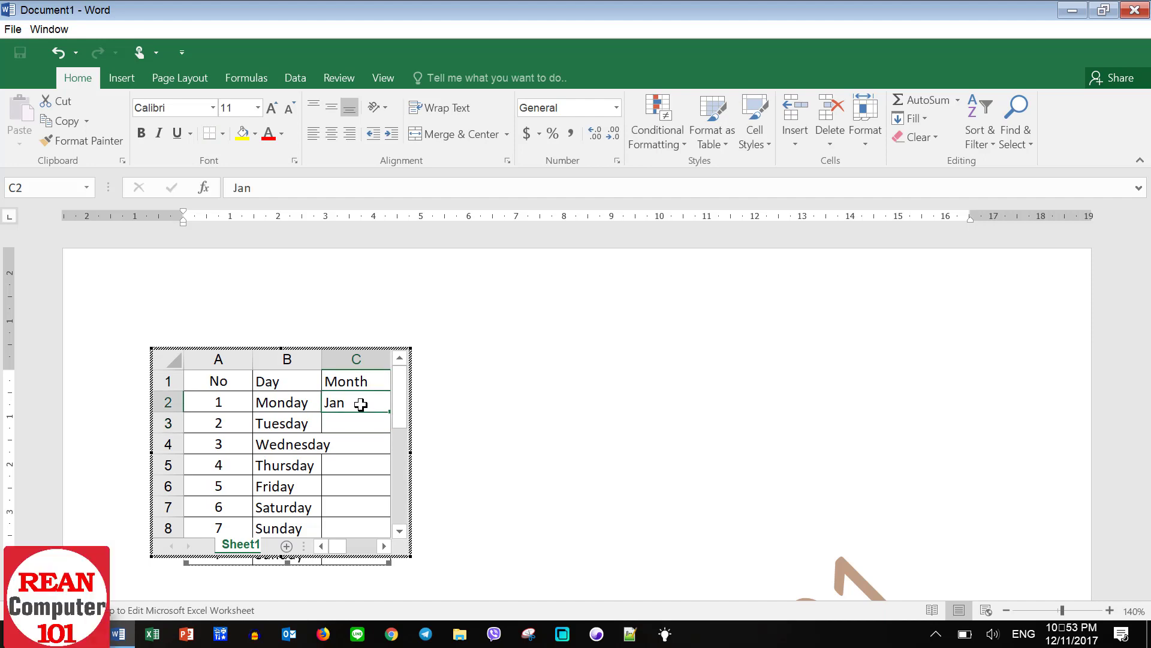
pyautogui.moveTo(389, 413)
pyautogui.mouseDown()
pyautogui.moveTo(396, 522)
pyautogui.moveTo(240, 432)
pyautogui.moveTo(310, 455)
pyautogui.mouseUp()
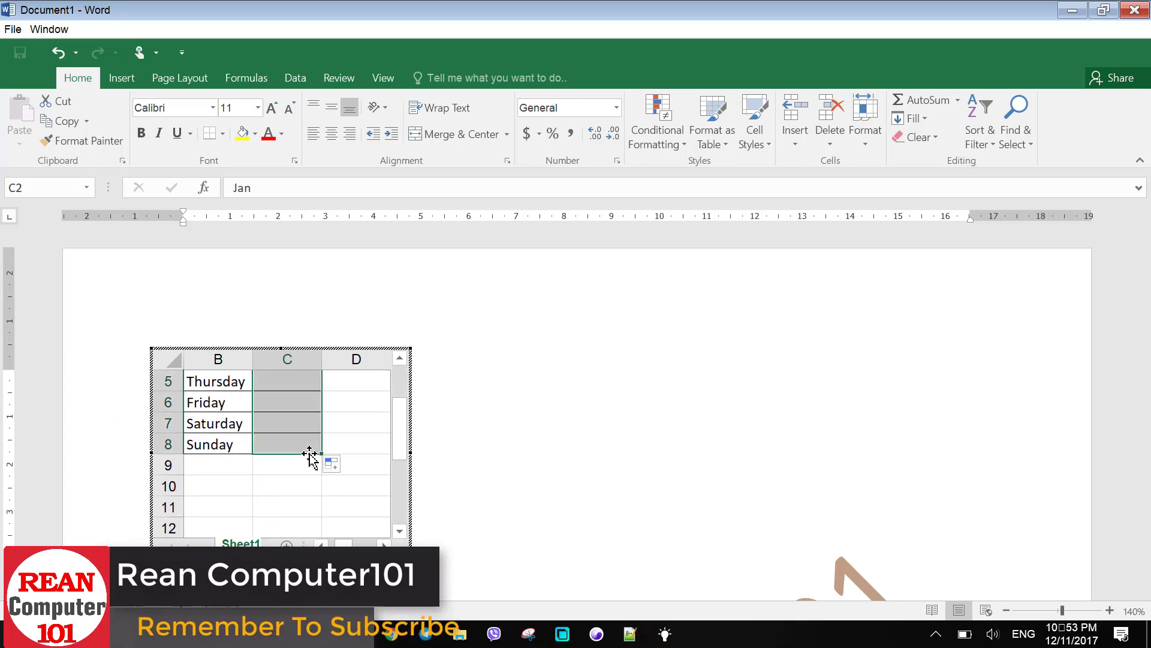
pyautogui.click(494, 489)
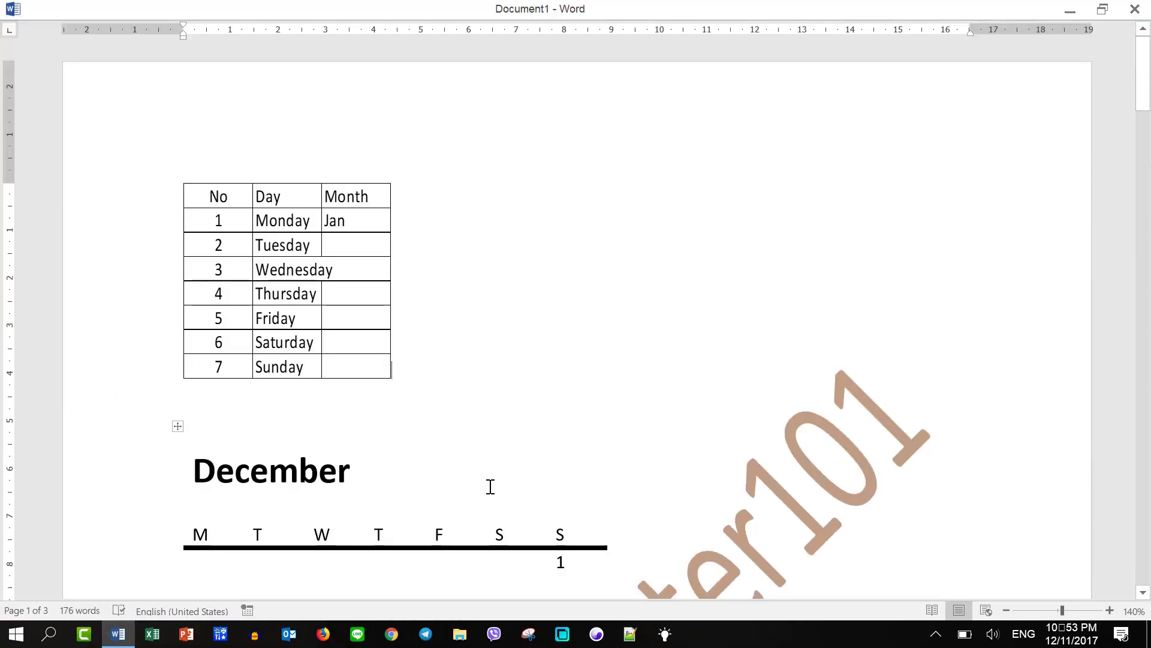
# - Reopen the embedded table, adjust its visible range, and return to the document
pyautogui.doubleClick(374, 427)
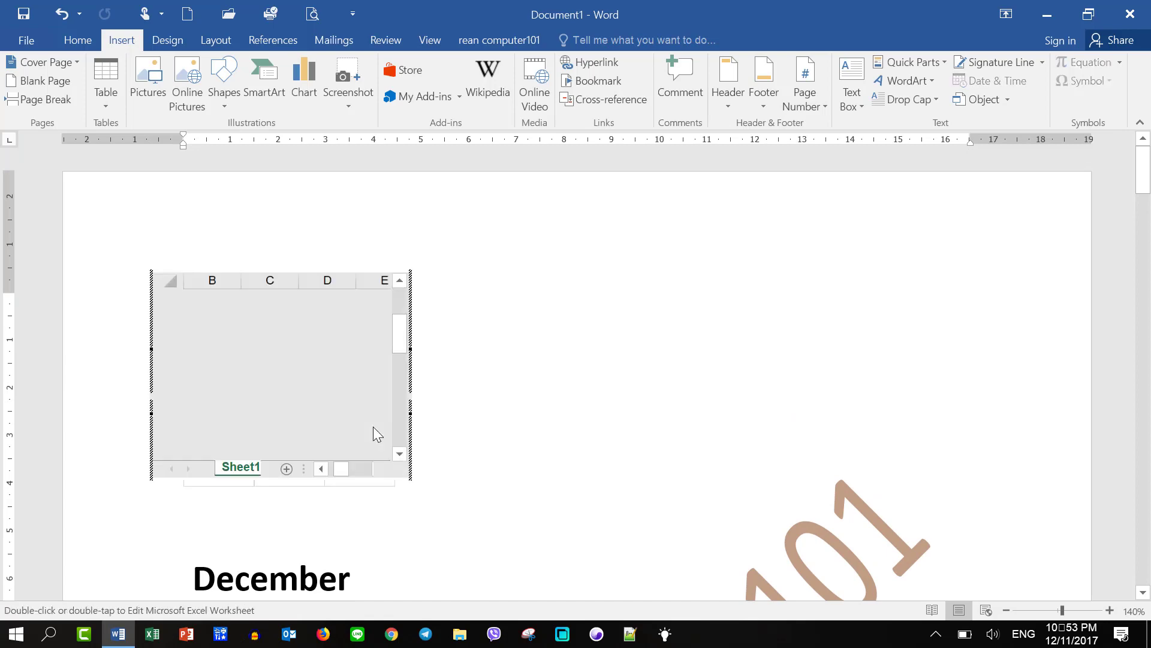
pyautogui.moveTo(404, 474); pyautogui.dragTo(406, 385)
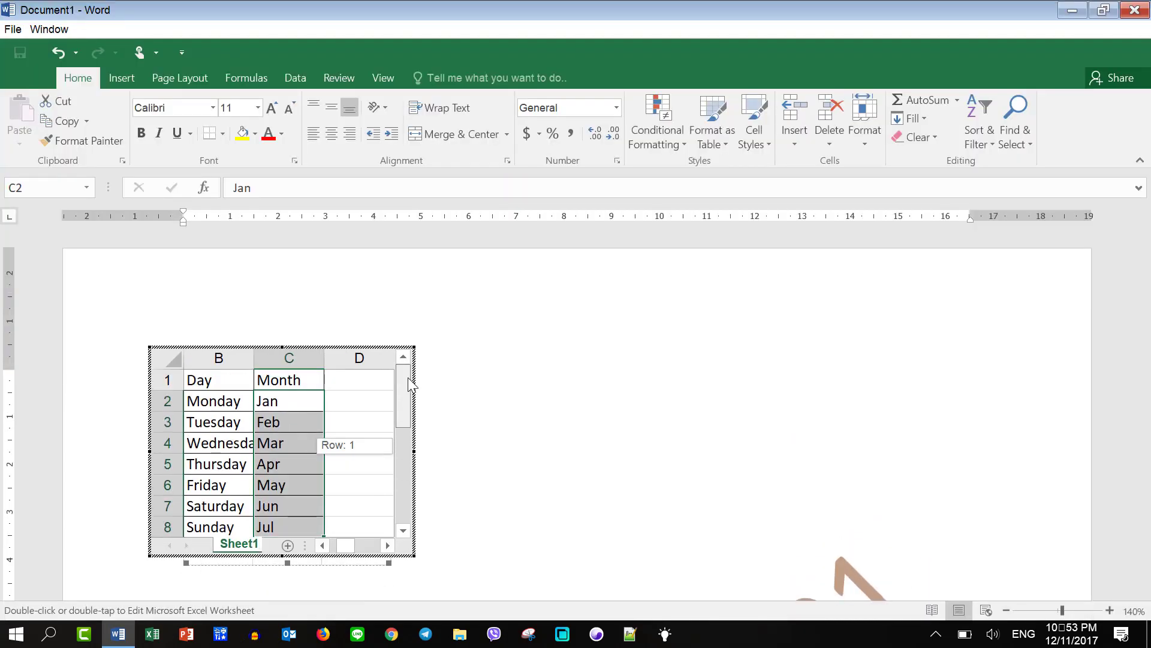
pyautogui.moveTo(347, 545); pyautogui.dragTo(323, 550)
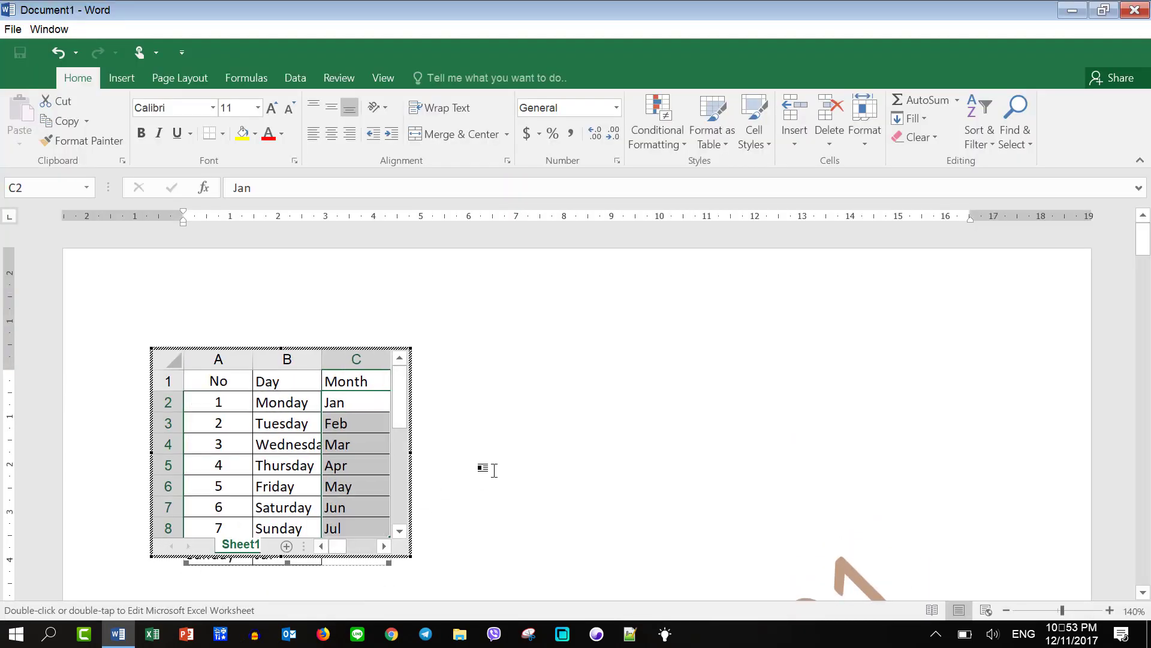
pyautogui.click(491, 467)
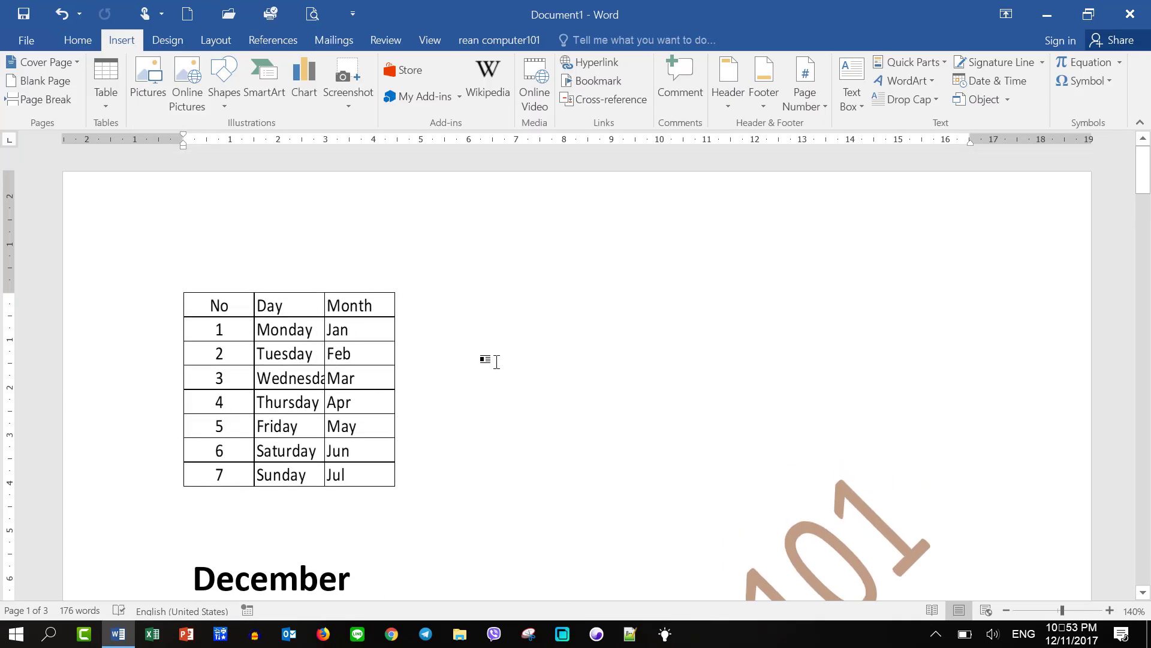
# - With the cursor below the table, show the built-in Cover Page designs
pyautogui.click(268, 508)
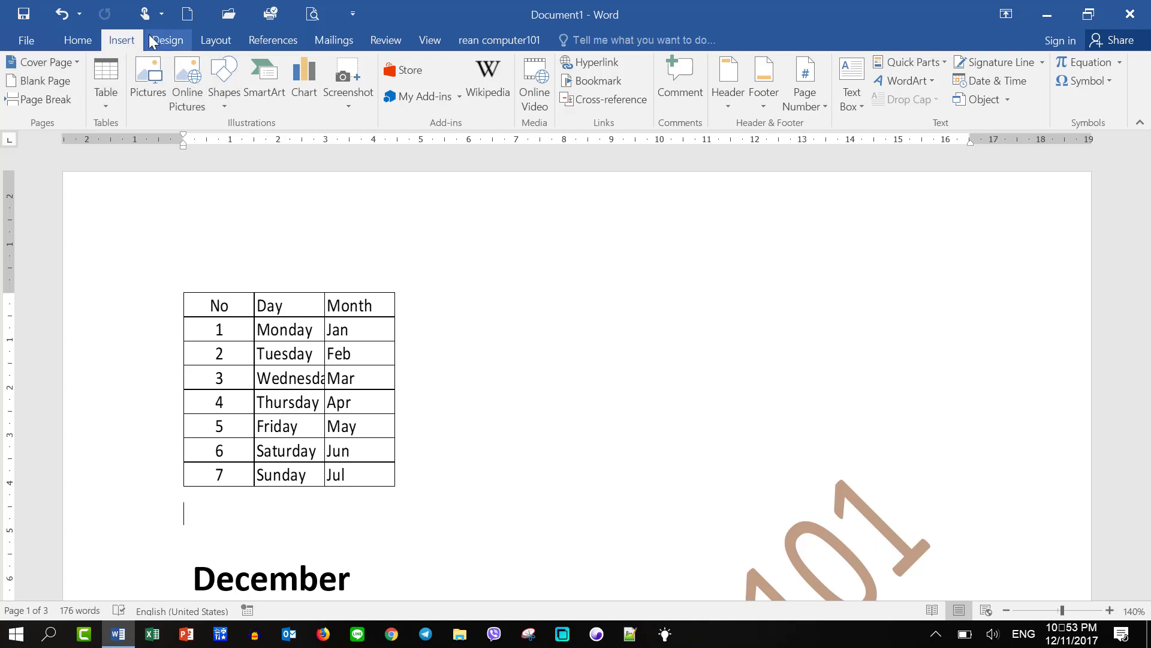
pyautogui.click(77, 62)
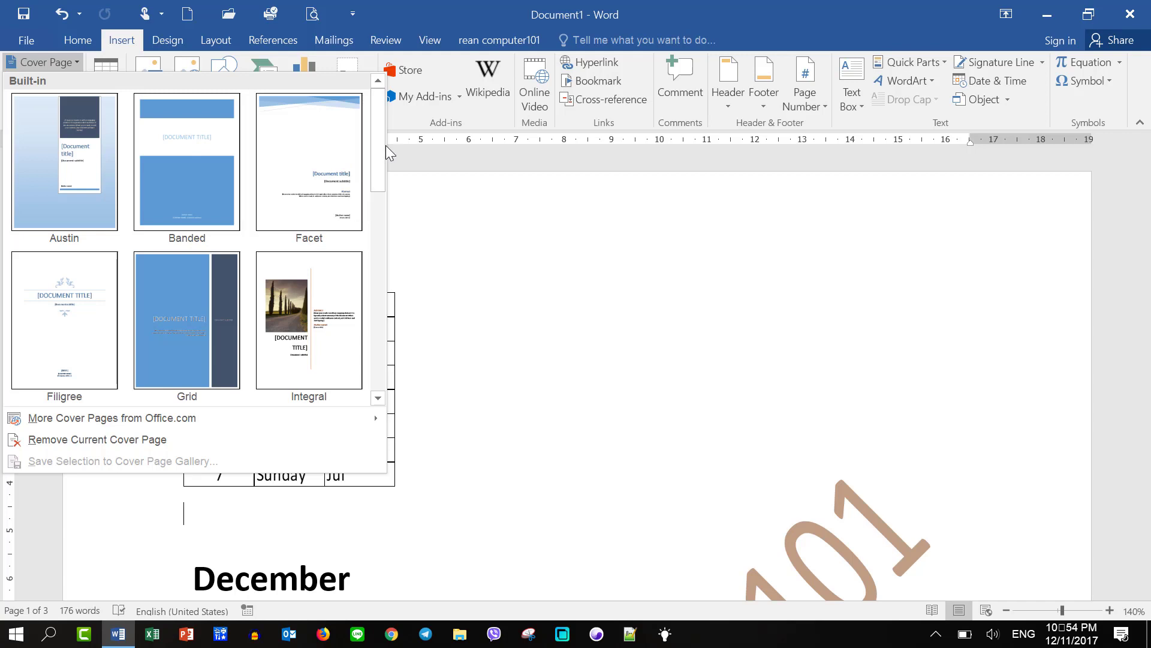
# - Insert the Motion cover page, zoom out, and select its [Year] placeholder
pyautogui.moveTo(378, 159)
pyautogui.mouseDown()
pyautogui.moveTo(385, 370)
pyautogui.moveTo(376, 168)
pyautogui.moveTo(373, 222)
pyautogui.mouseUp()
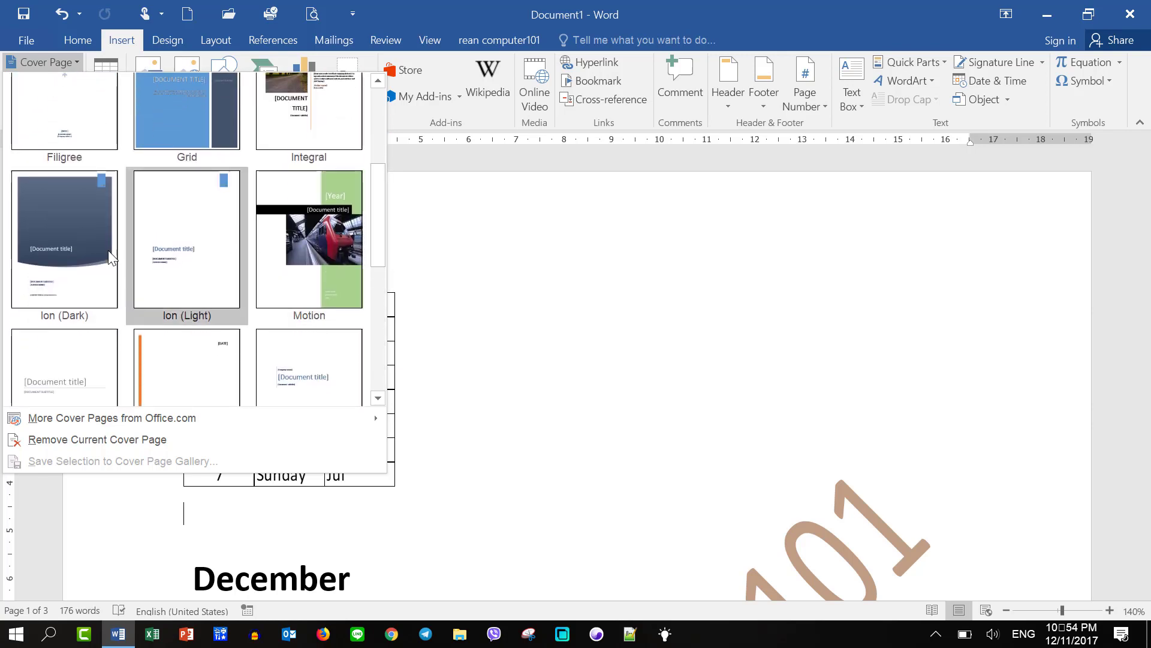
pyautogui.click(337, 263)
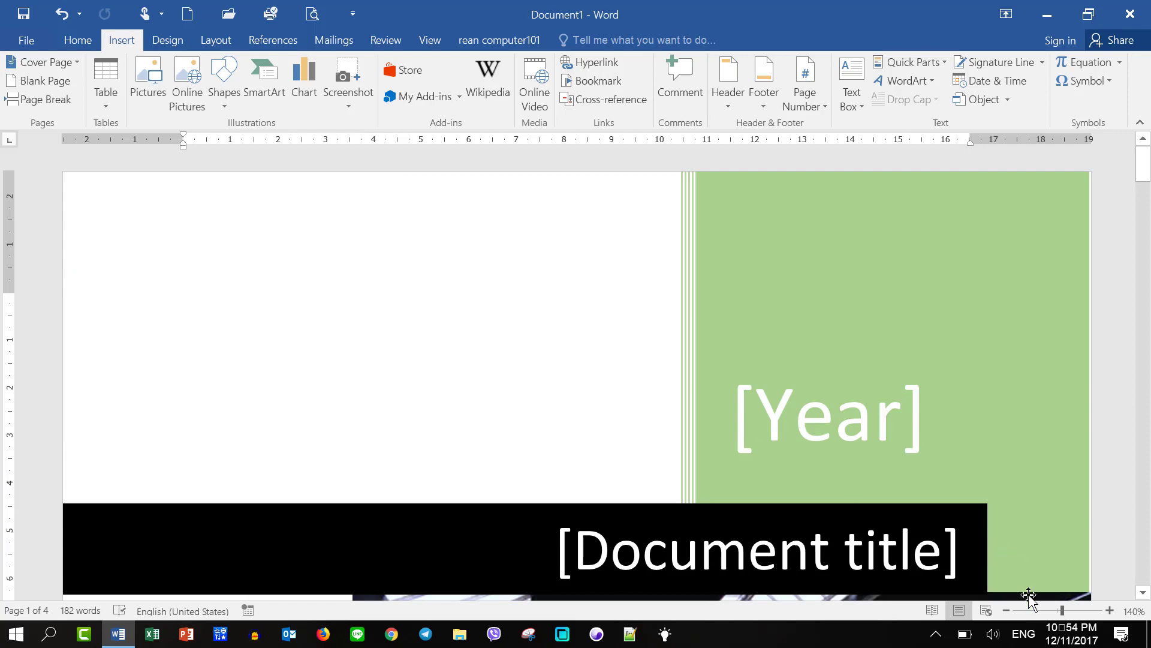
pyautogui.click(1007, 607)
pyautogui.click(1007, 608)
pyautogui.click(1008, 607)
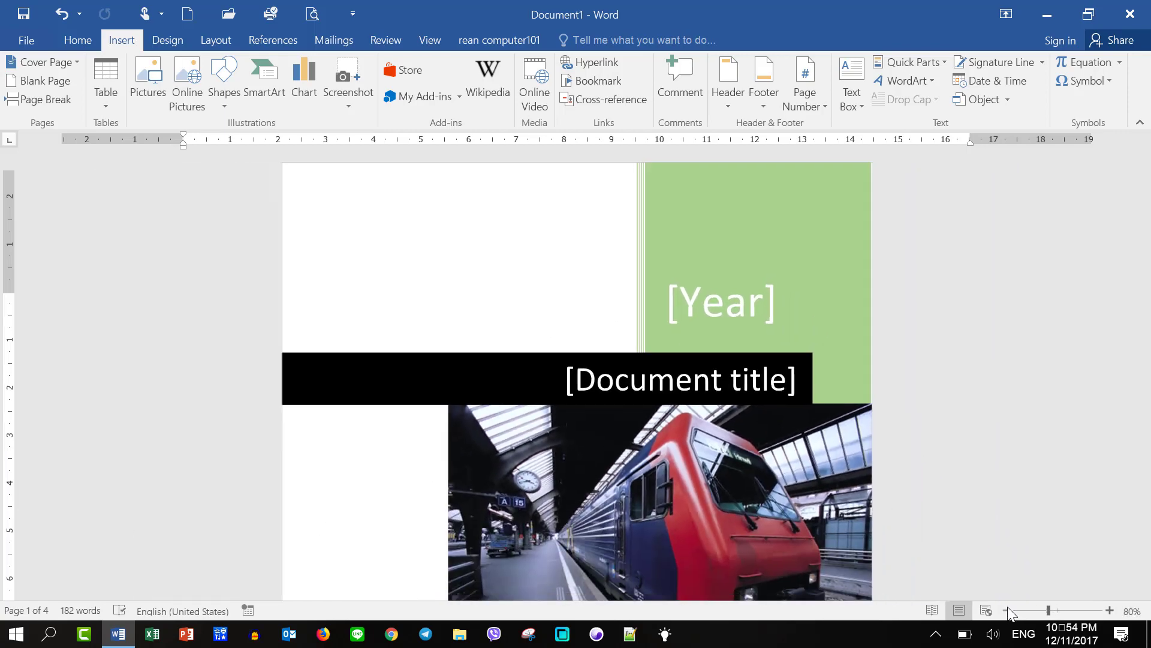
pyautogui.click(1007, 607)
pyautogui.scroll(-5, 763, 519)
pyautogui.scroll(-5, 774, 524)
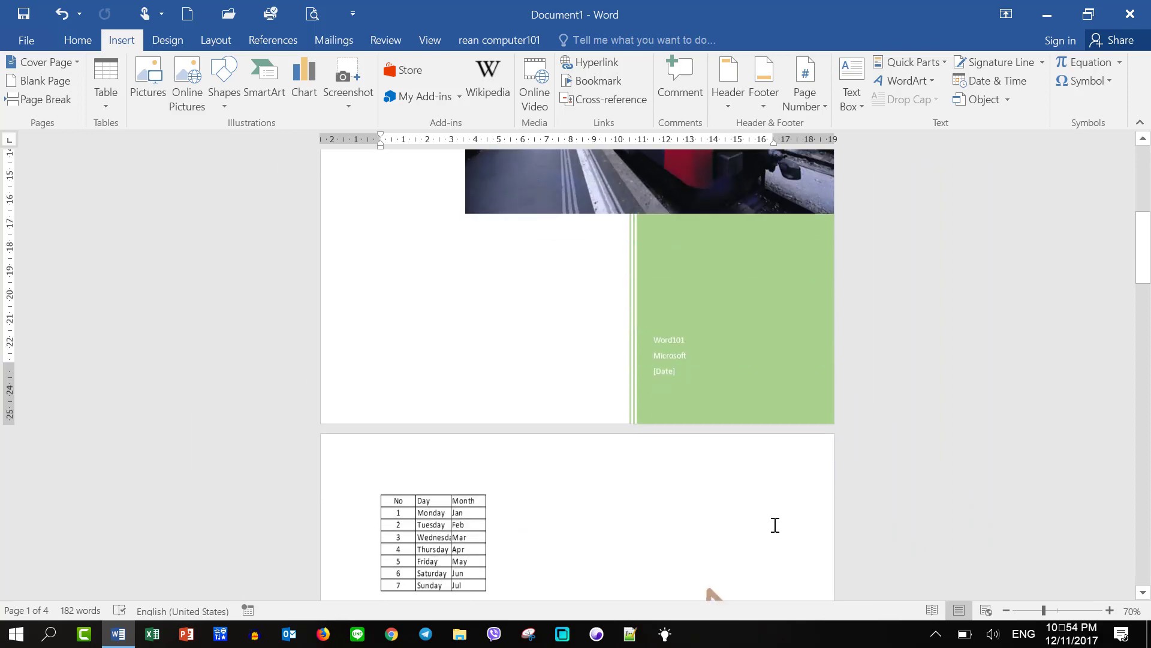
pyautogui.scroll(2, 774, 520)
pyautogui.scroll(5, 776, 515)
pyautogui.scroll(3, 779, 510)
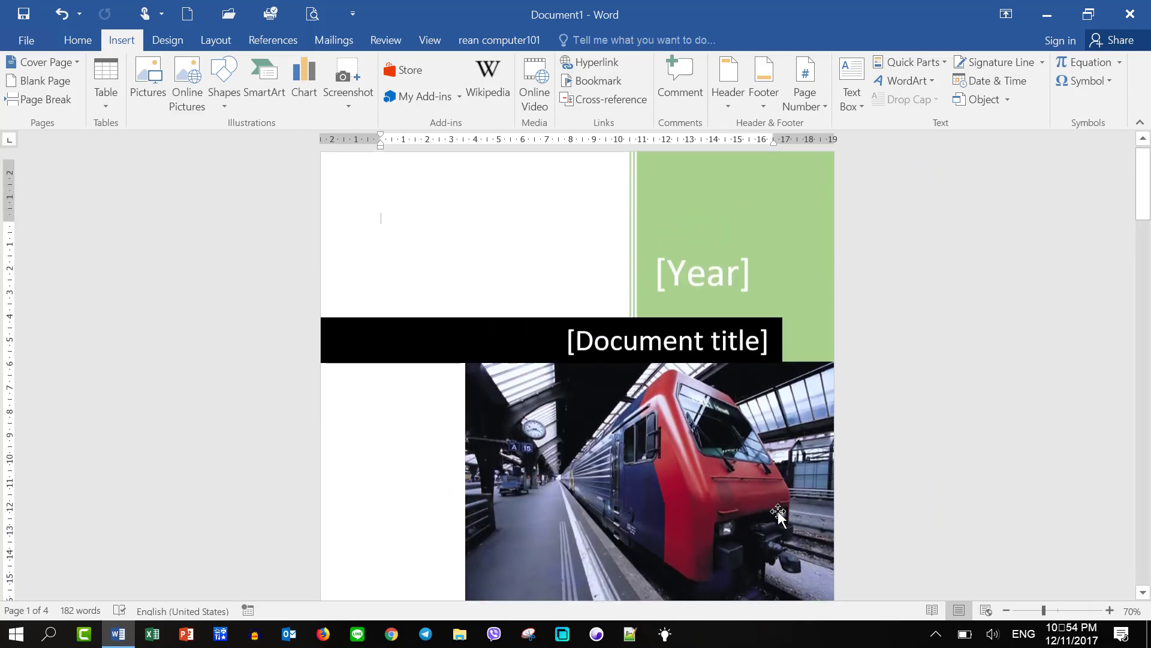
pyautogui.click(726, 289)
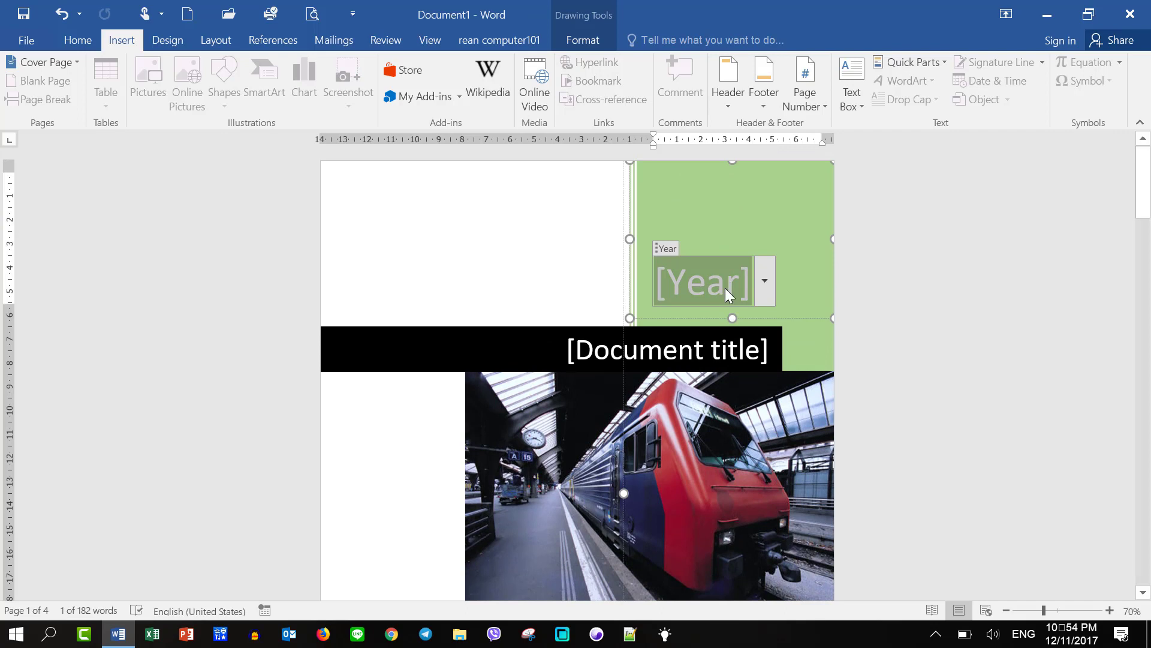
# - Enter 2017 as the year and 'Cover Page' as the document title
pyautogui.write('20')
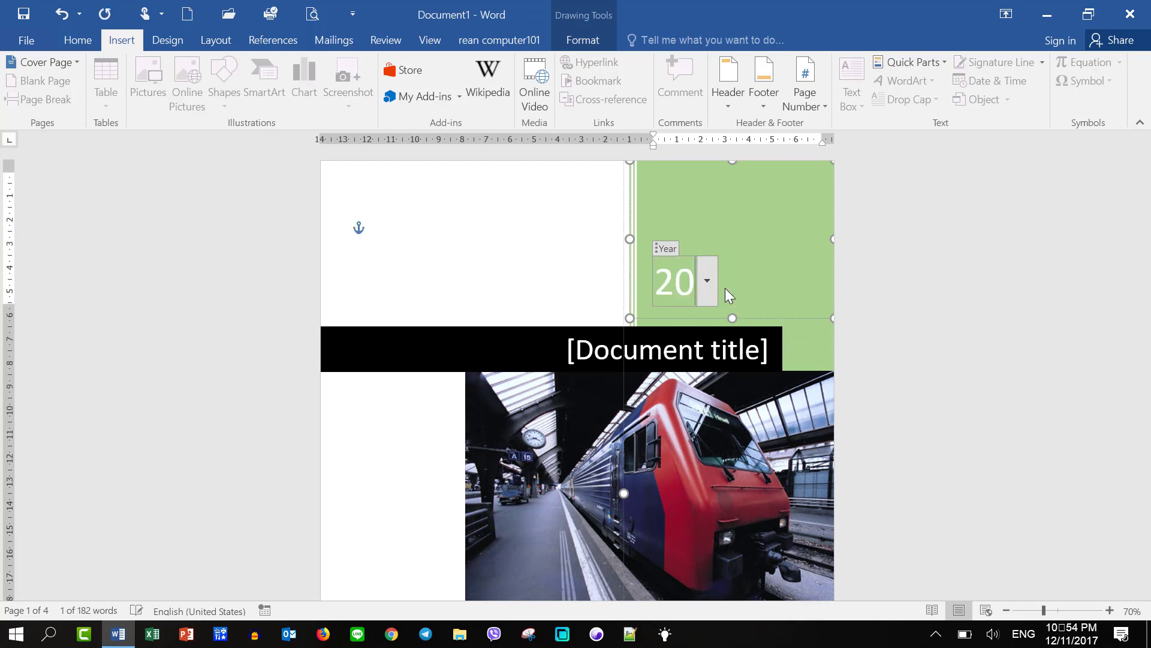
pyautogui.write('17')
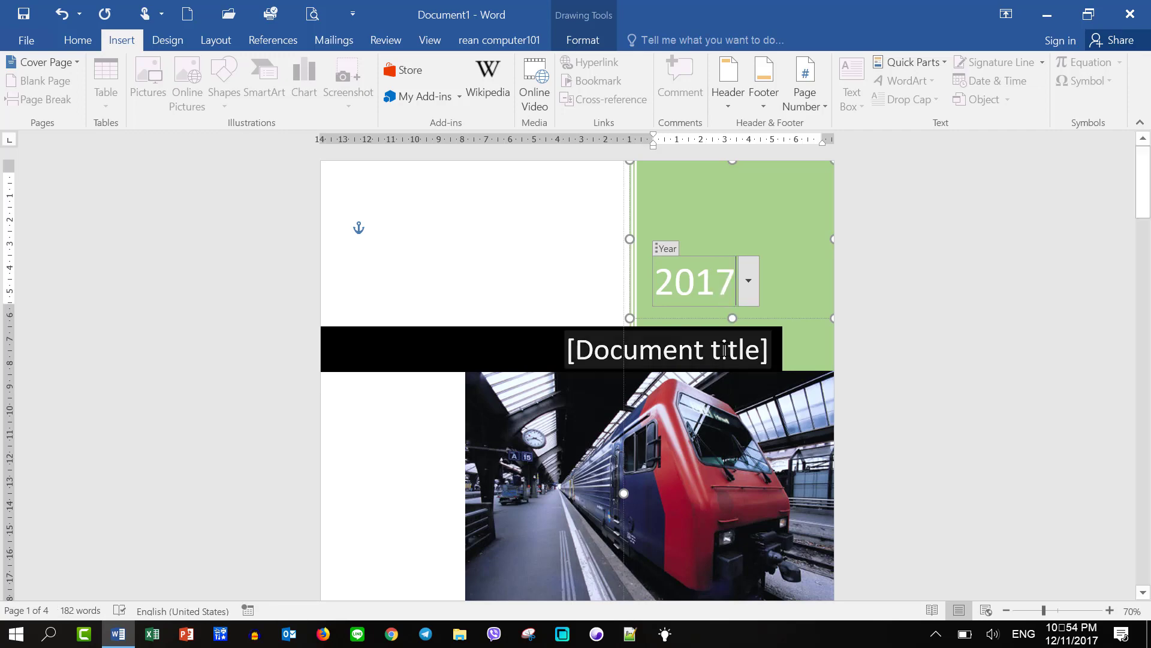
pyautogui.click(725, 350)
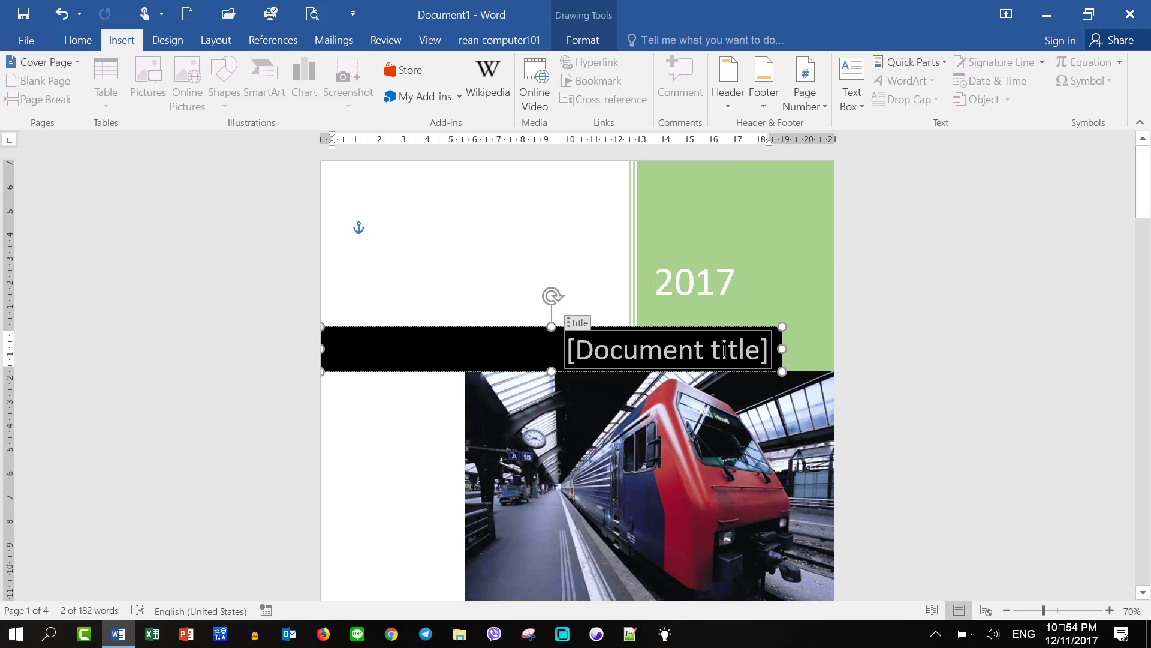
pyautogui.write('P')
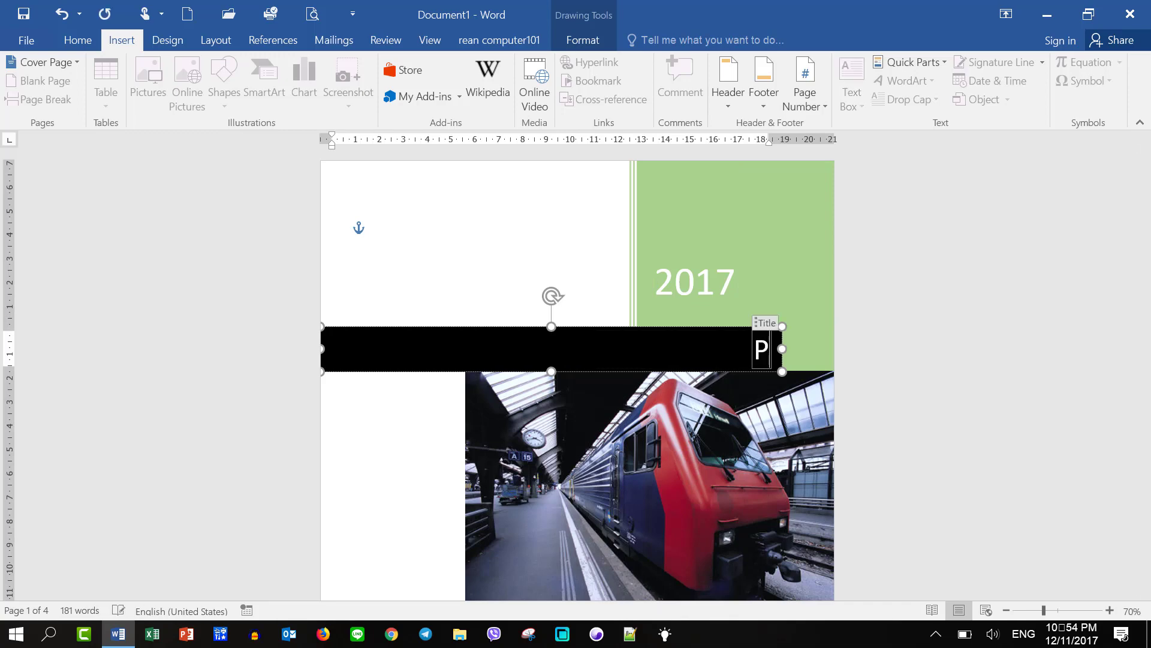
pyautogui.press('BackSpace')
pyautogui.write('Cov')
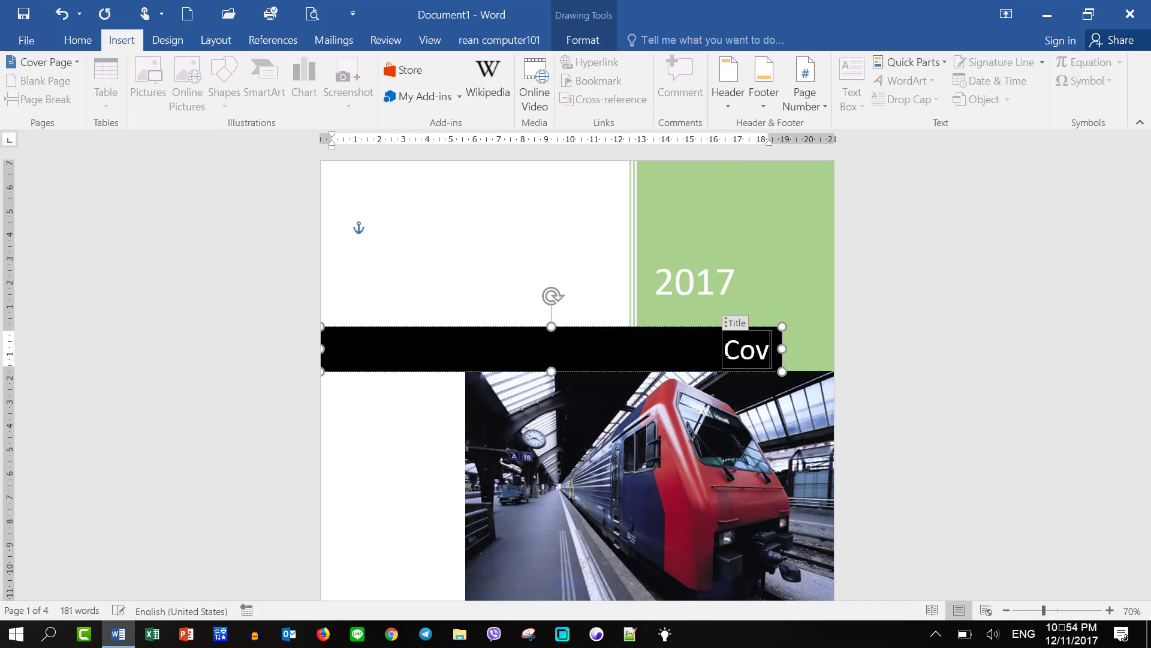
pyautogui.write('er Pag')
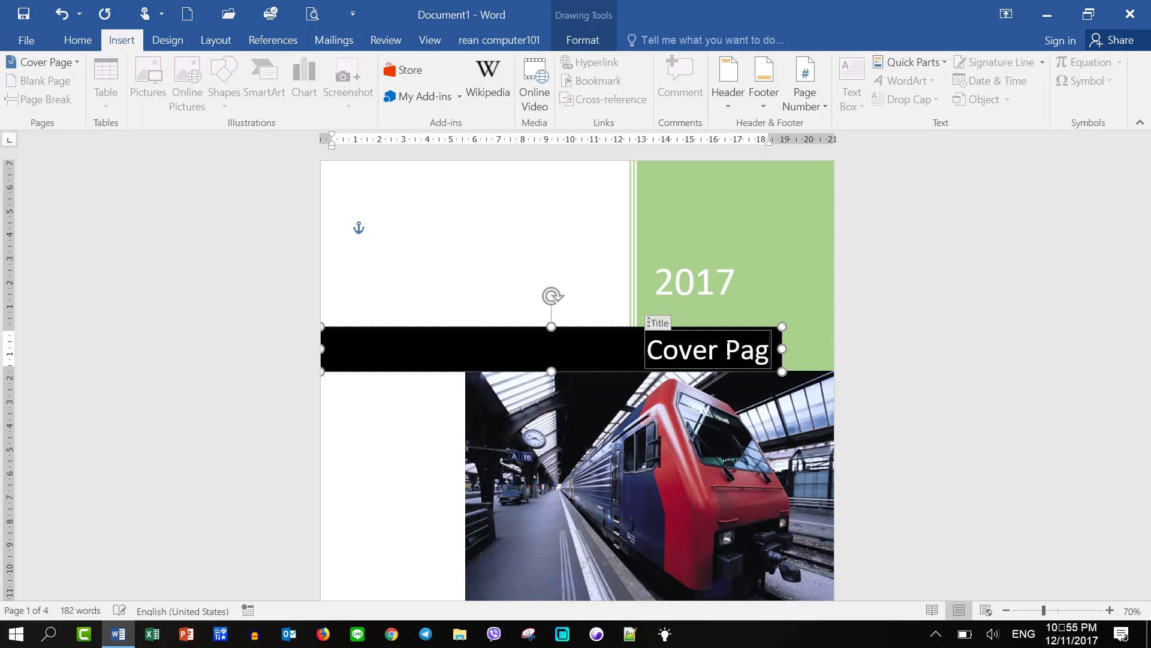
pyautogui.write('er')
pyautogui.press('BackSpace')
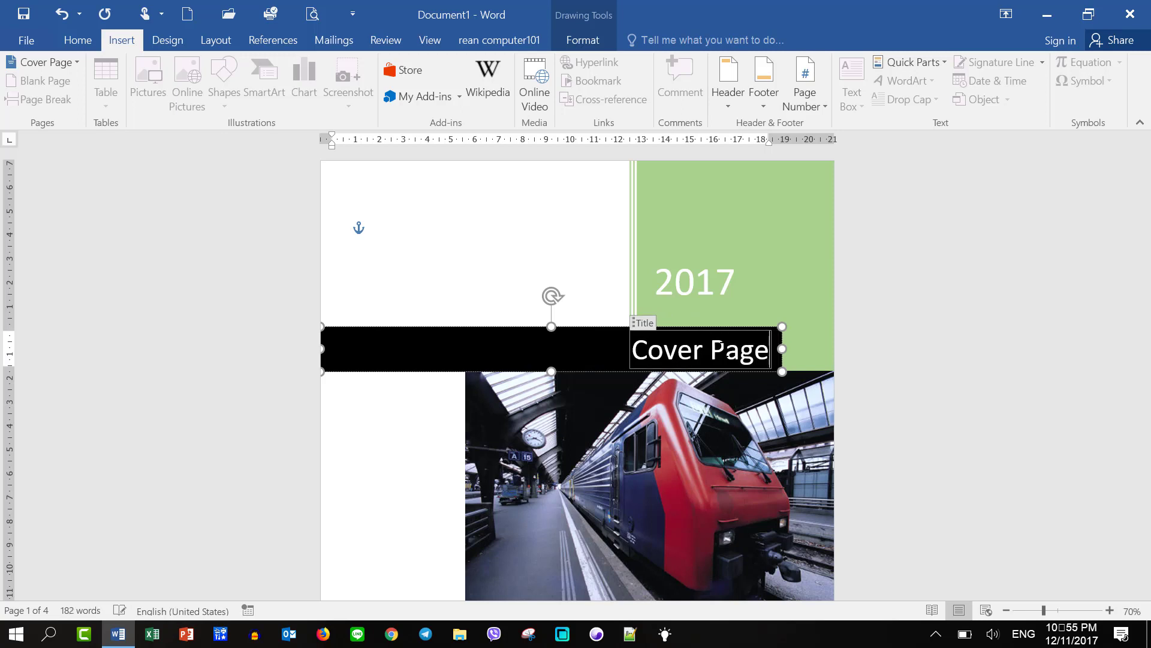
# - Narrow the green sidebar text box toward the page's right edge
pyautogui.click(877, 357)
pyautogui.scroll(-3, 668, 396)
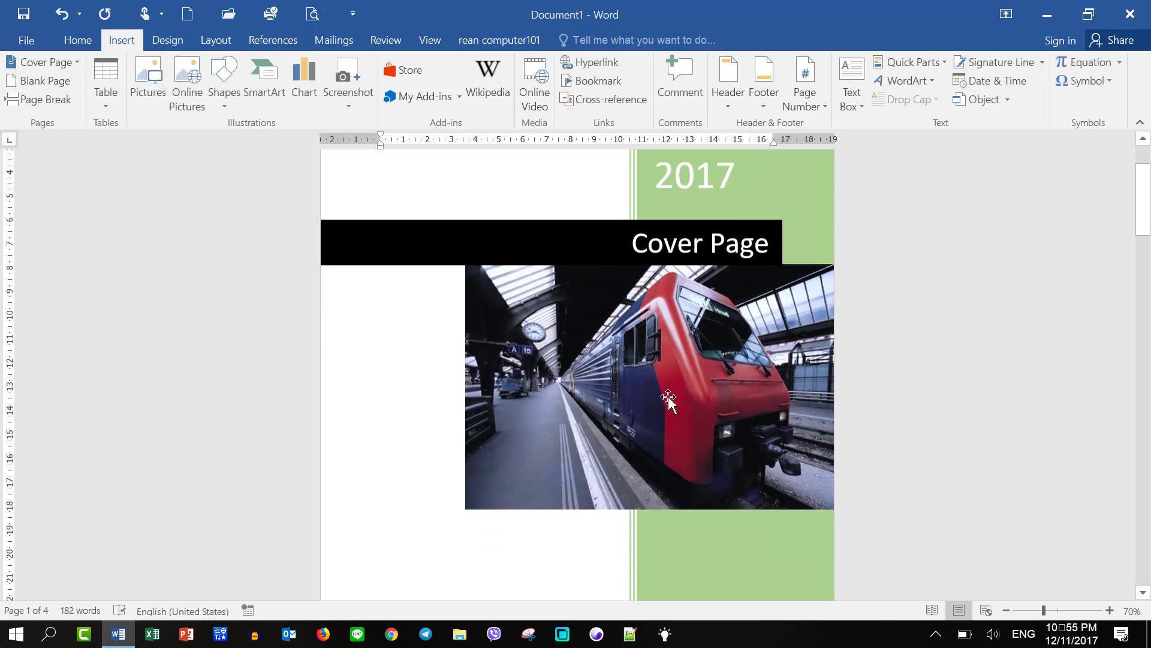
pyautogui.scroll(-4, 668, 401)
pyautogui.scroll(-3, 686, 430)
pyautogui.click(679, 418)
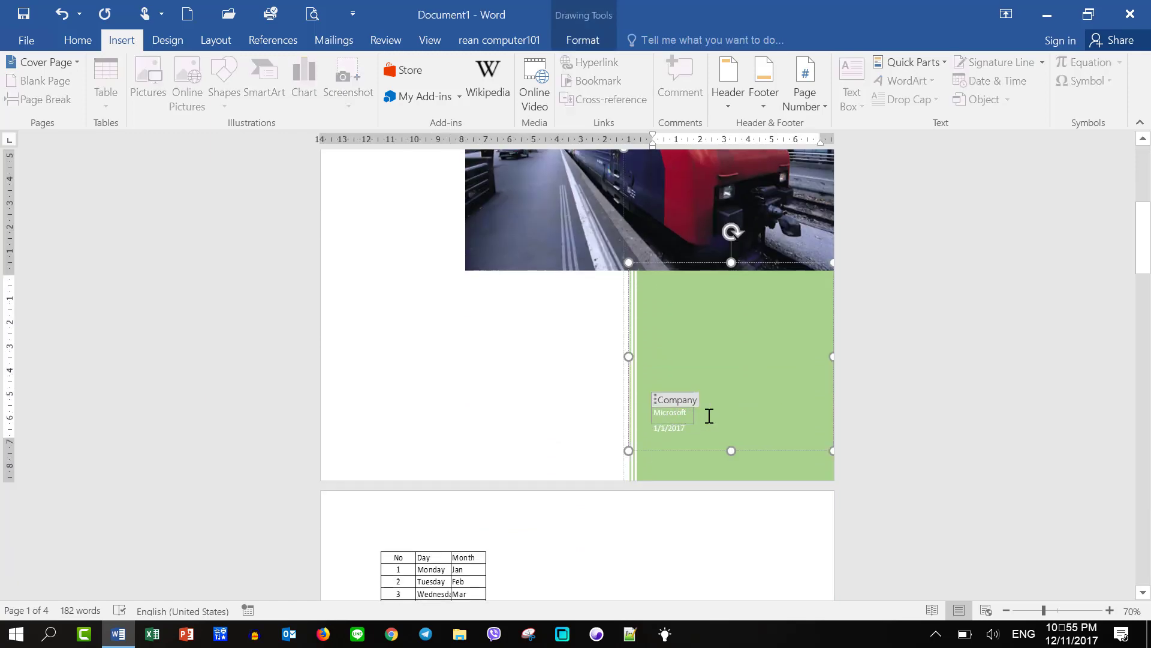
pyautogui.hotkey('ctrl', 'Home')
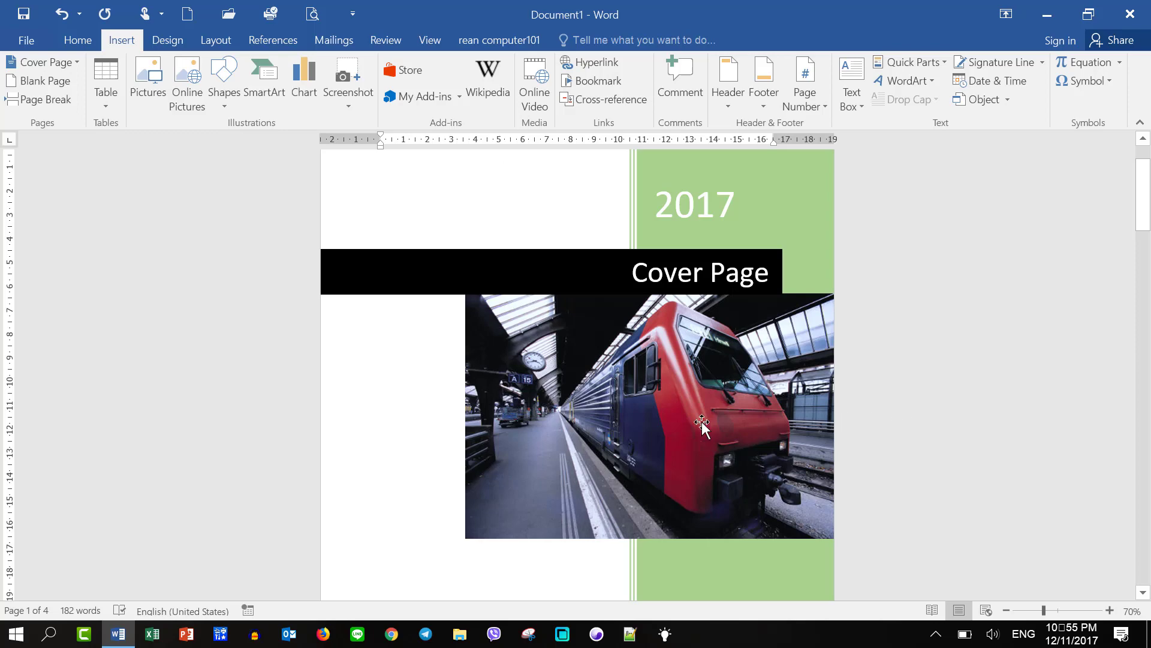
pyautogui.scroll(2, 702, 419)
pyautogui.scroll(-3, 703, 420)
pyautogui.scroll(-2, 716, 429)
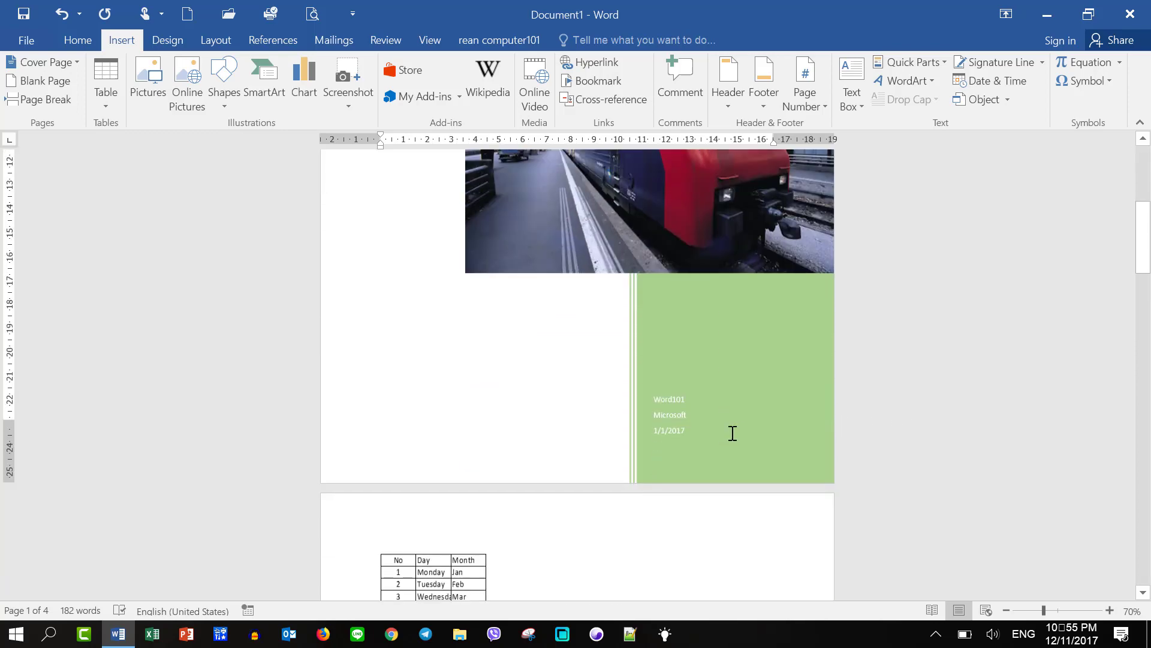
pyautogui.click(777, 454)
pyautogui.scroll(4, 776, 452)
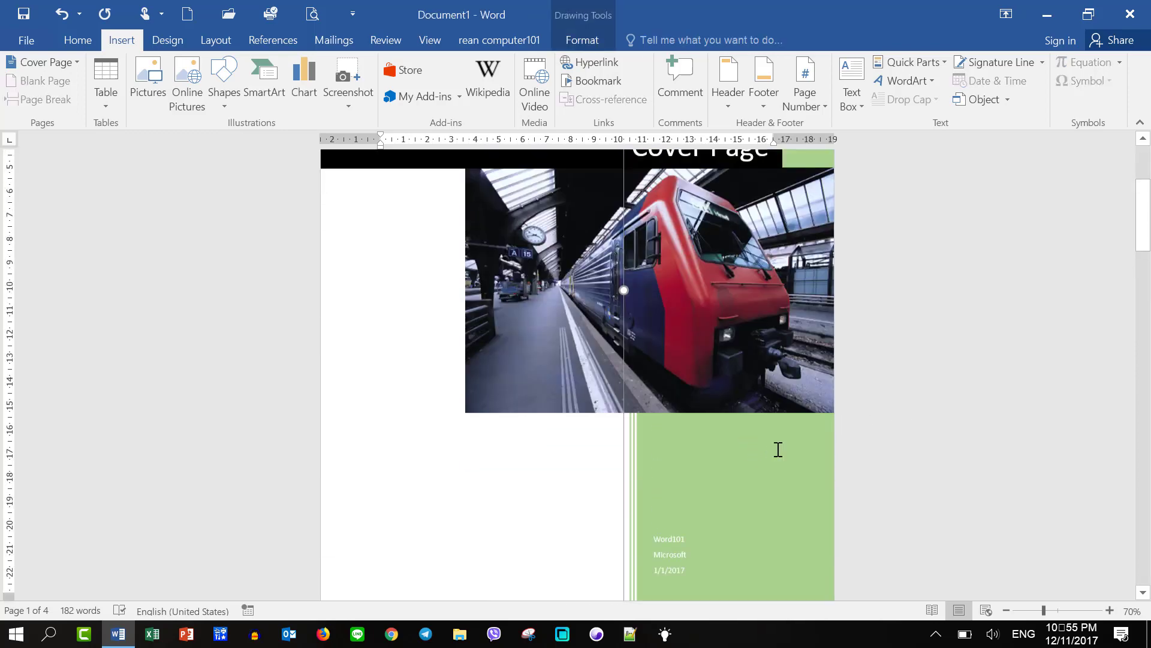
pyautogui.scroll(1, 776, 453)
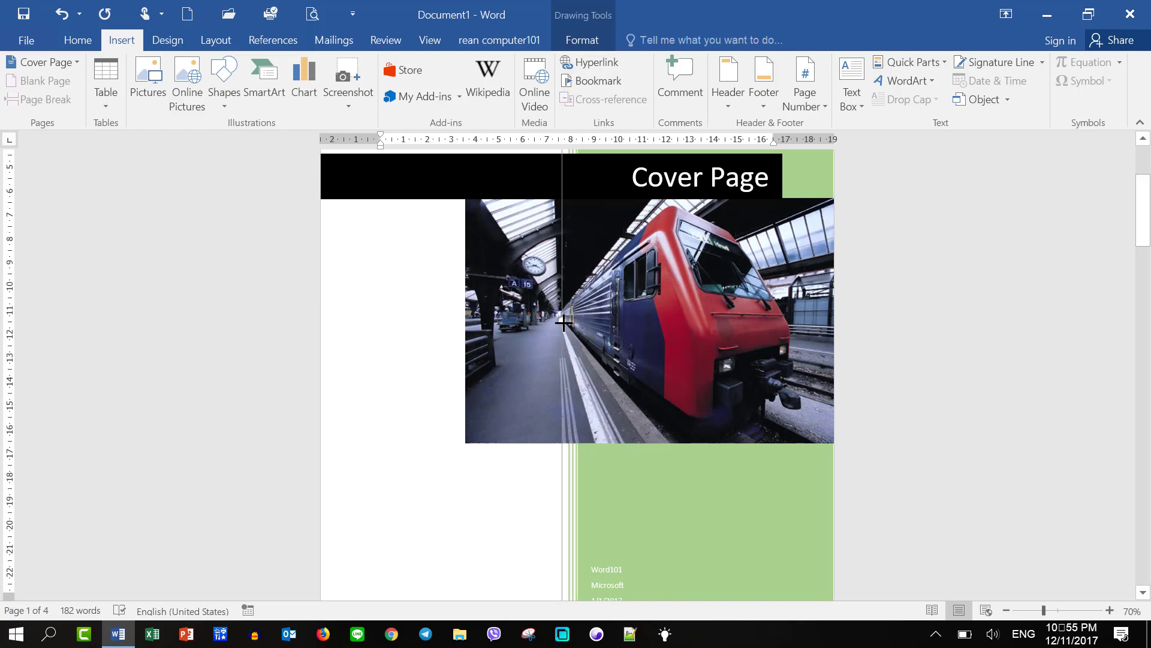
pyautogui.moveTo(622, 322); pyautogui.dragTo(774, 320)
# - Adjust the black Cover Page title bar's ends so it sits beside the sidebar
pyautogui.scroll(3, 656, 392)
pyautogui.click(499, 351)
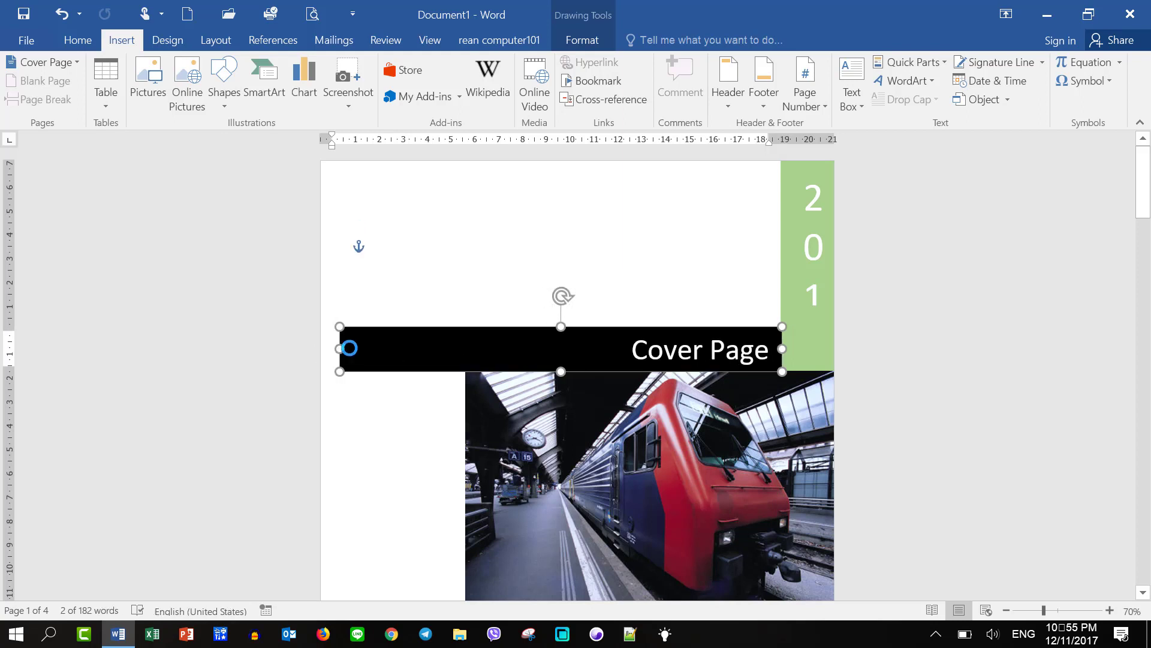
pyautogui.moveTo(321, 350)
pyautogui.mouseDown()
pyautogui.moveTo(446, 348)
pyautogui.moveTo(321, 348)
pyautogui.mouseUp()
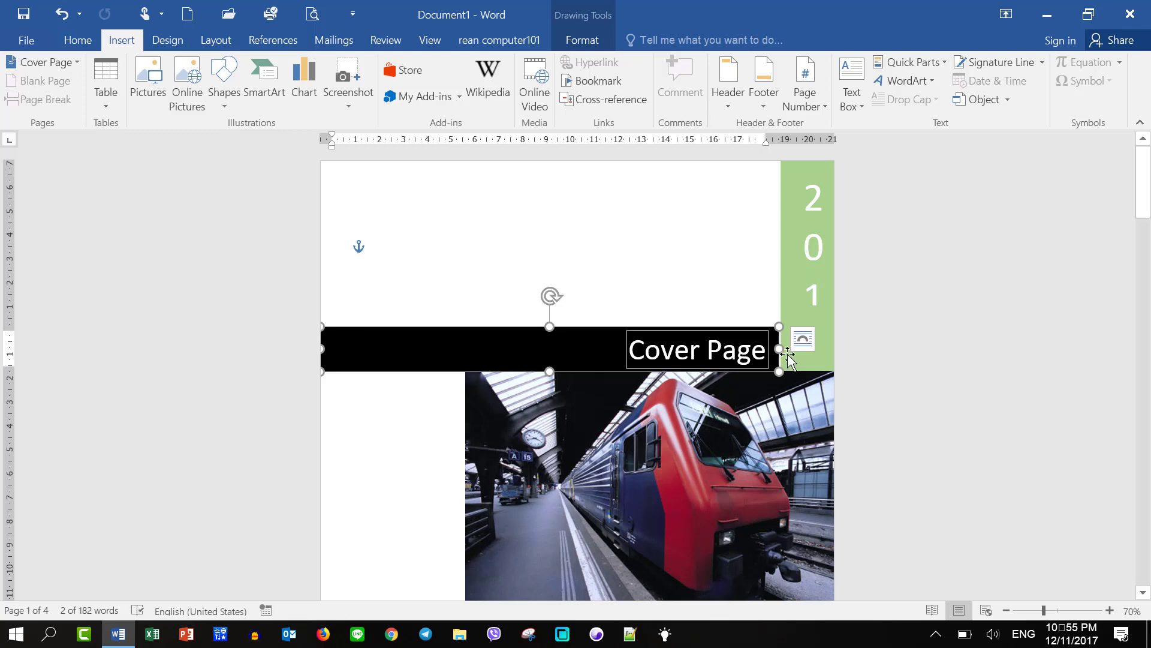
pyautogui.moveTo(787, 348); pyautogui.dragTo(790, 349)
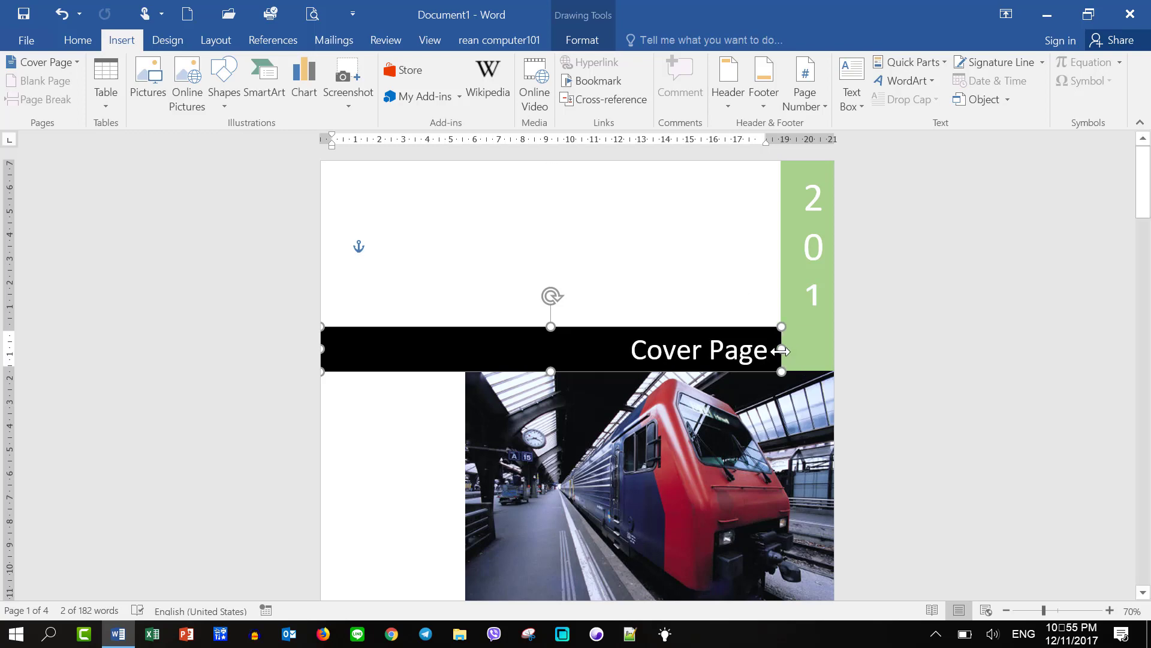
# - Fill the Cover Page title bar with a blue theme colour using Shape Fill
pyautogui.click(579, 41)
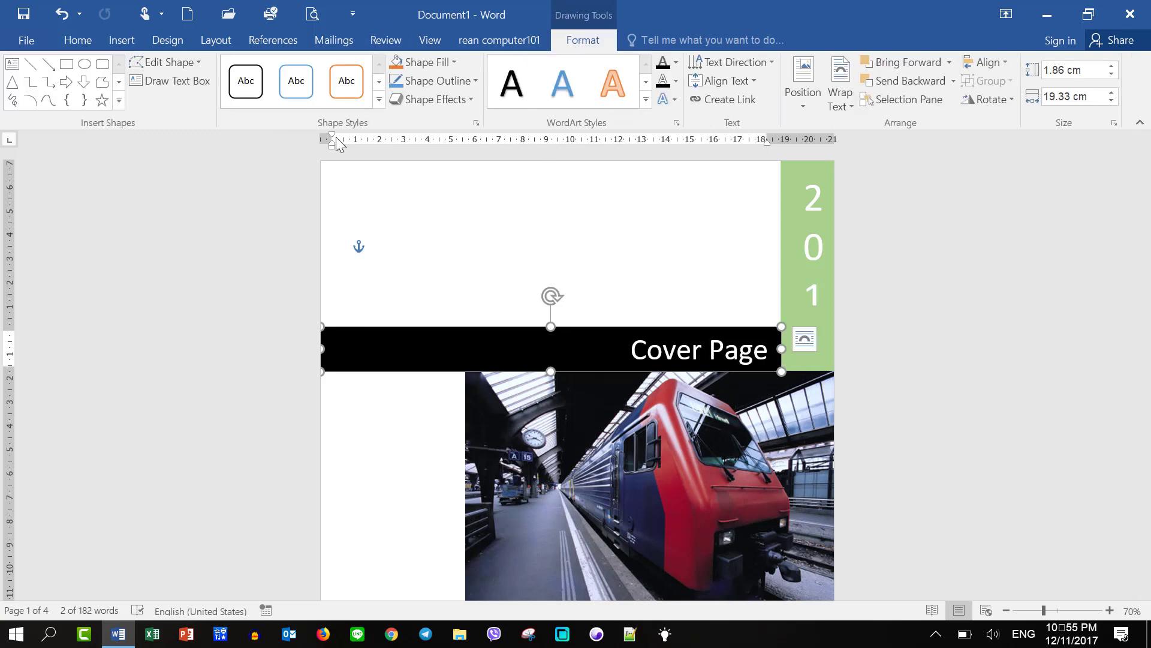
pyautogui.click(456, 62)
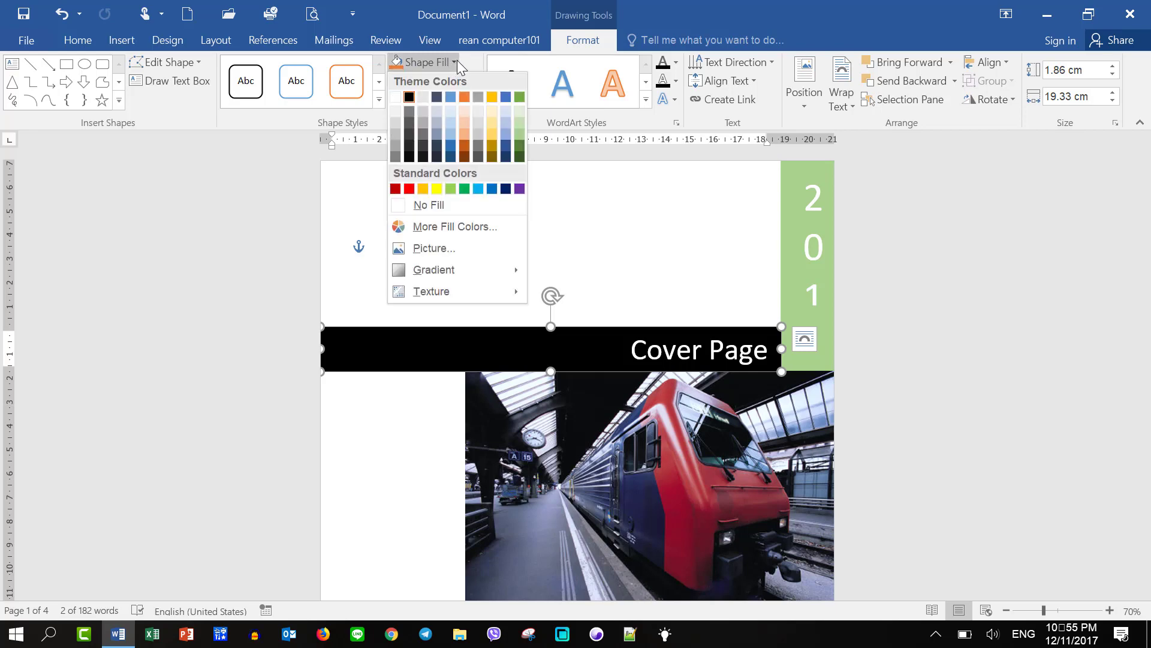
pyautogui.click(452, 147)
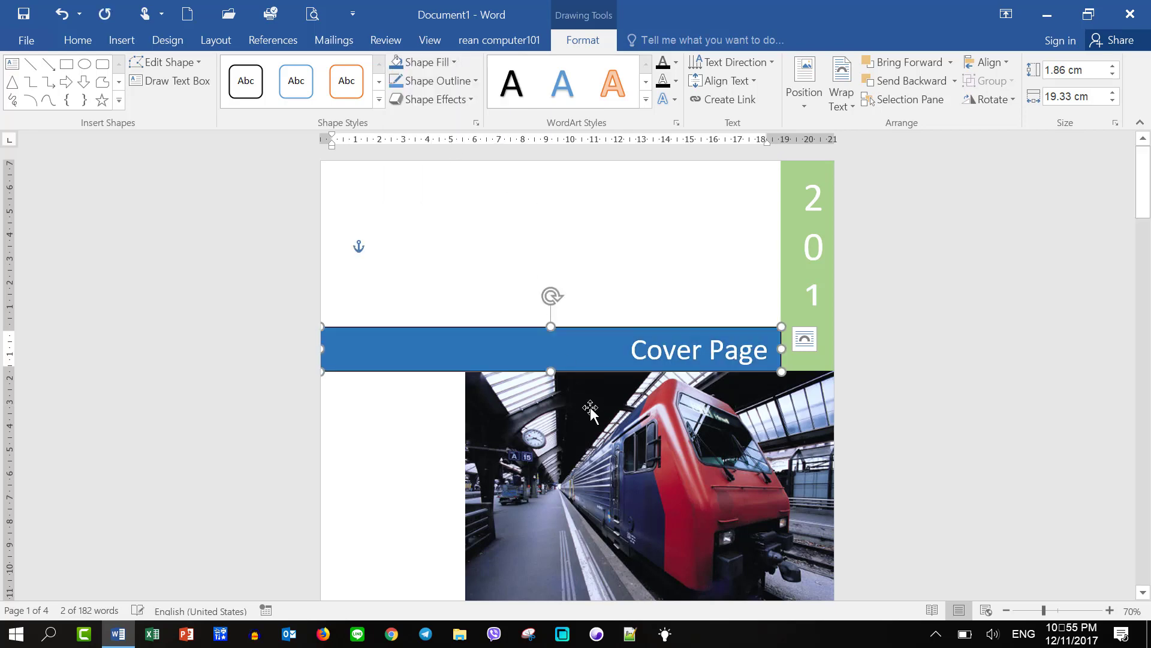
pyautogui.scroll(-1, 590, 407)
pyautogui.scroll(-4, 603, 399)
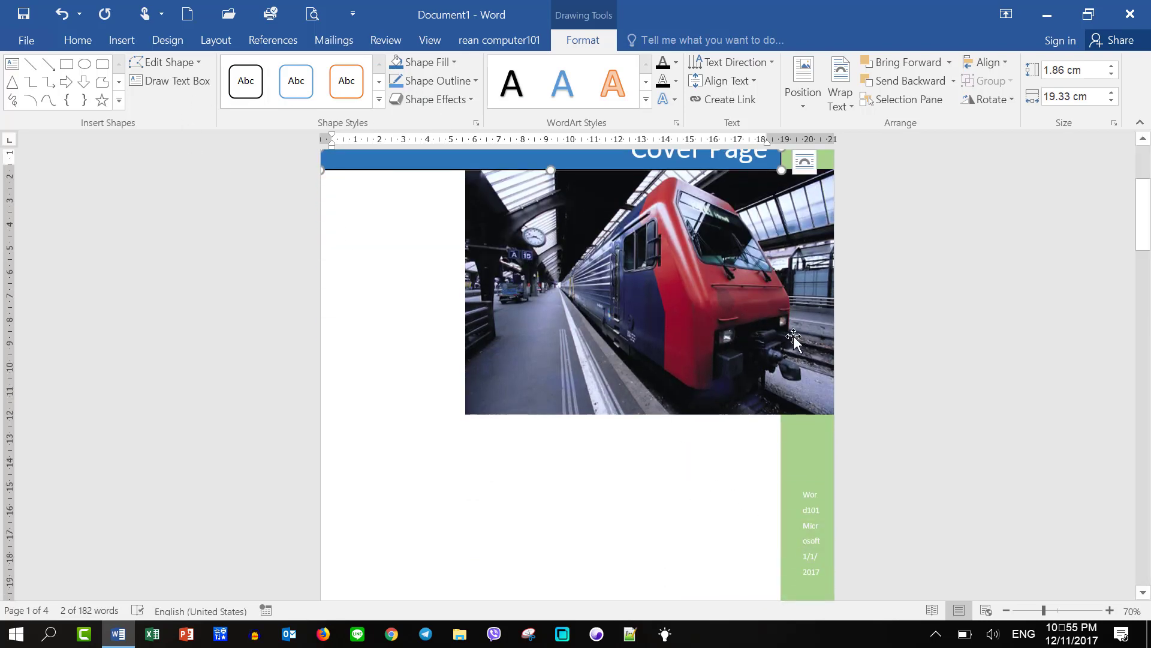
pyautogui.click(78, 40)
# - Replace the cover with the Insight 2 design from the Office.com cover pages
pyautogui.click(122, 42)
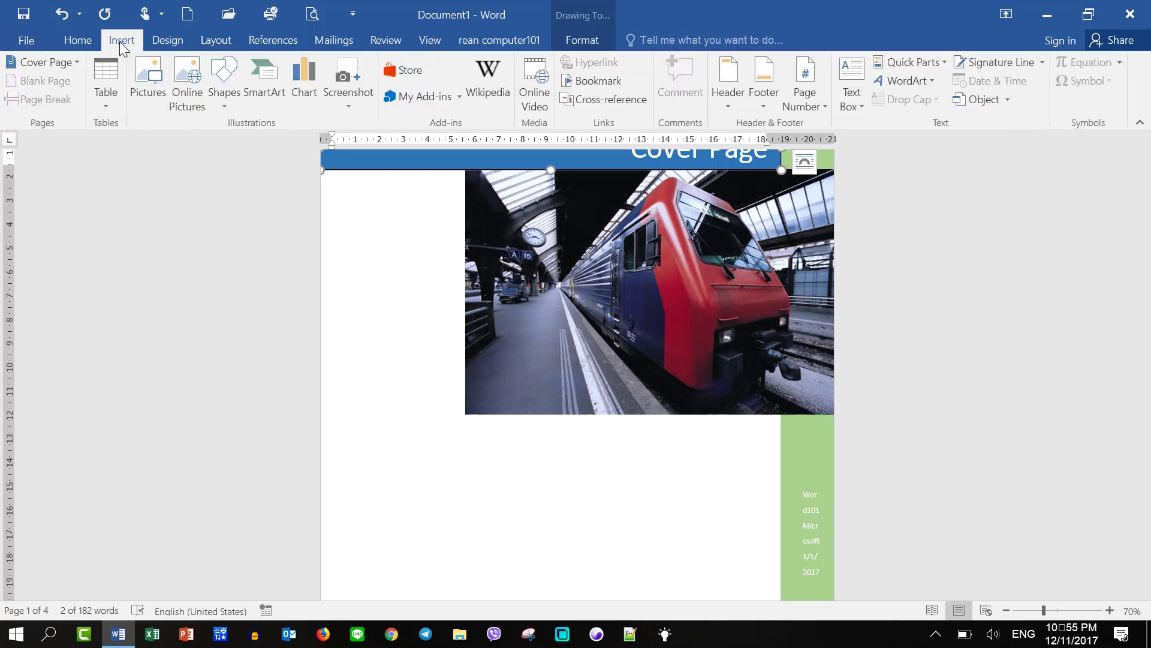
pyautogui.click(60, 62)
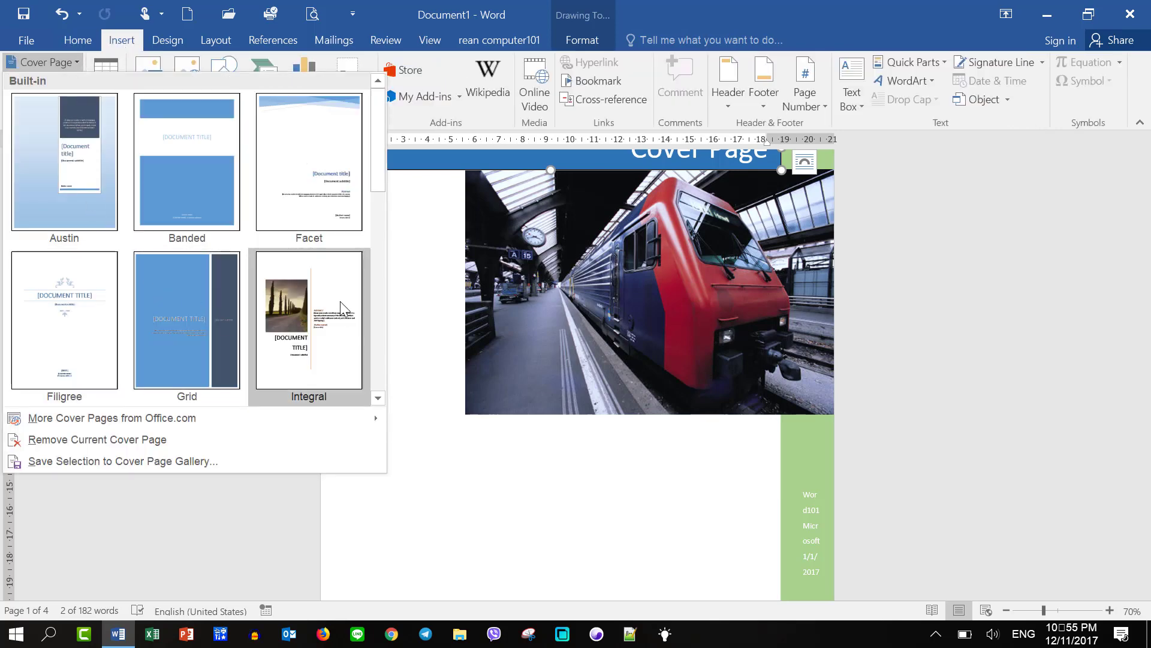
pyautogui.scroll(-5, 338, 302)
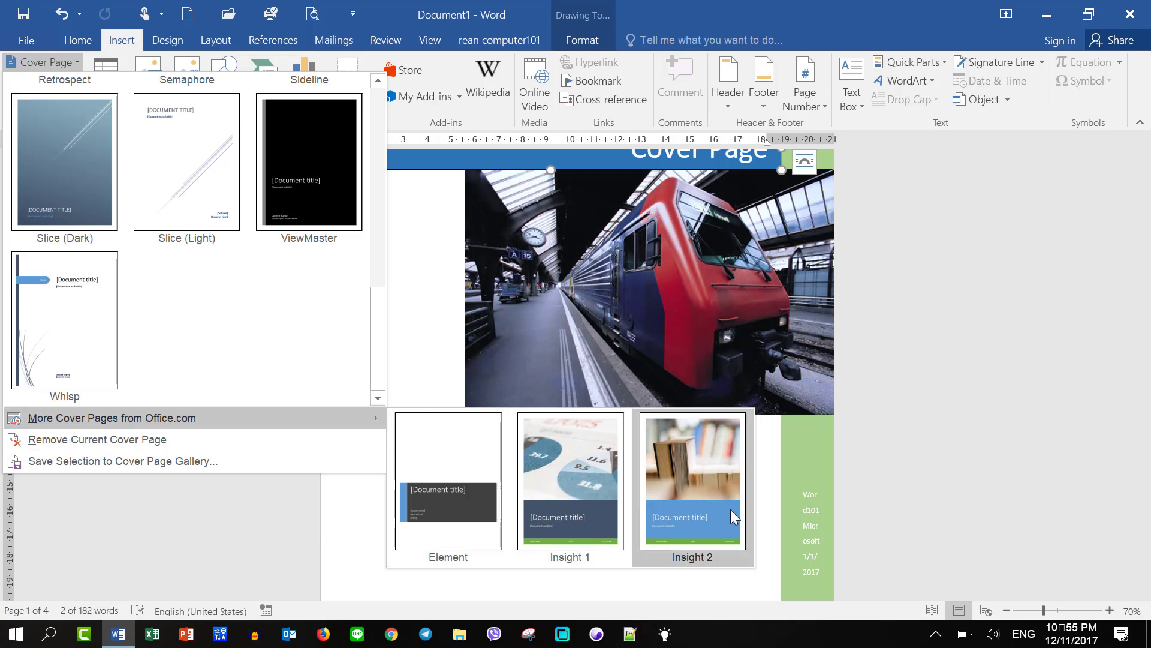
pyautogui.click(703, 505)
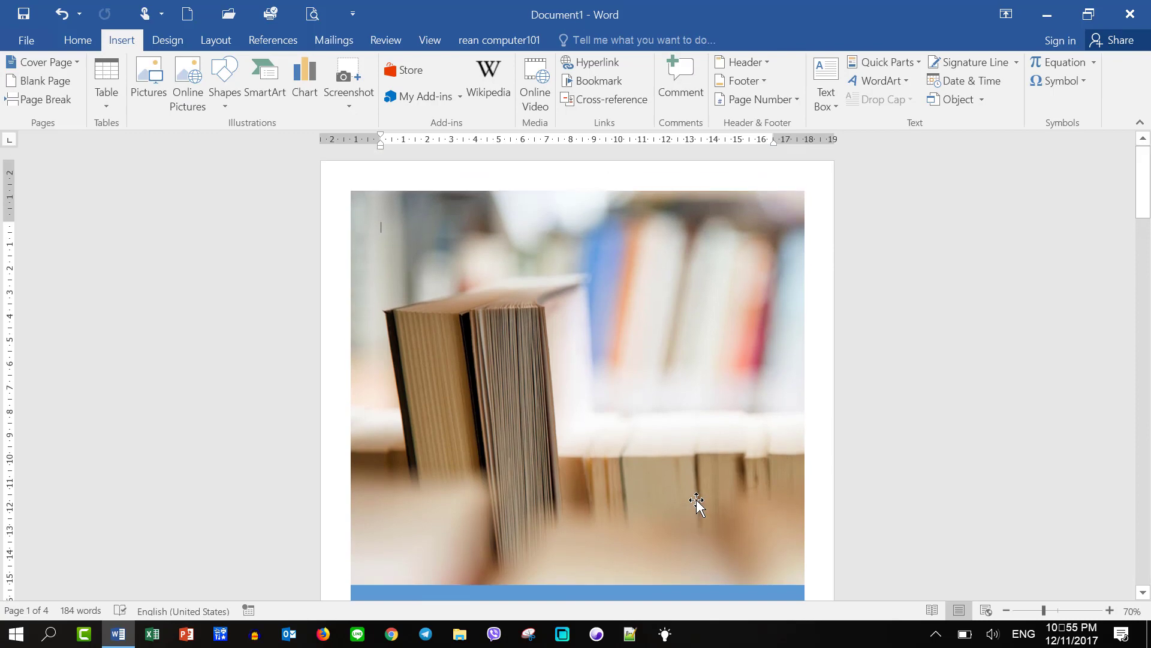
pyautogui.scroll(-4, 698, 505)
pyautogui.scroll(-6, 698, 506)
pyautogui.scroll(-4, 700, 506)
pyautogui.scroll(-4, 700, 507)
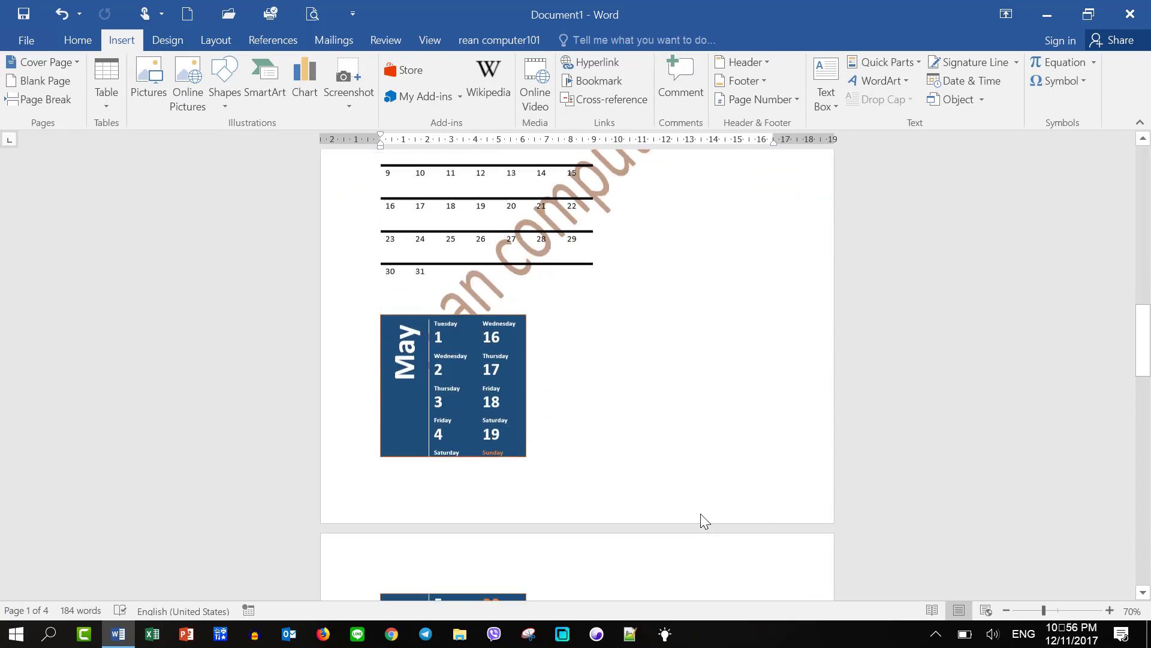
pyautogui.scroll(-2, 700, 510)
pyautogui.scroll(3, 700, 512)
pyautogui.scroll(4, 700, 513)
pyautogui.scroll(5, 701, 513)
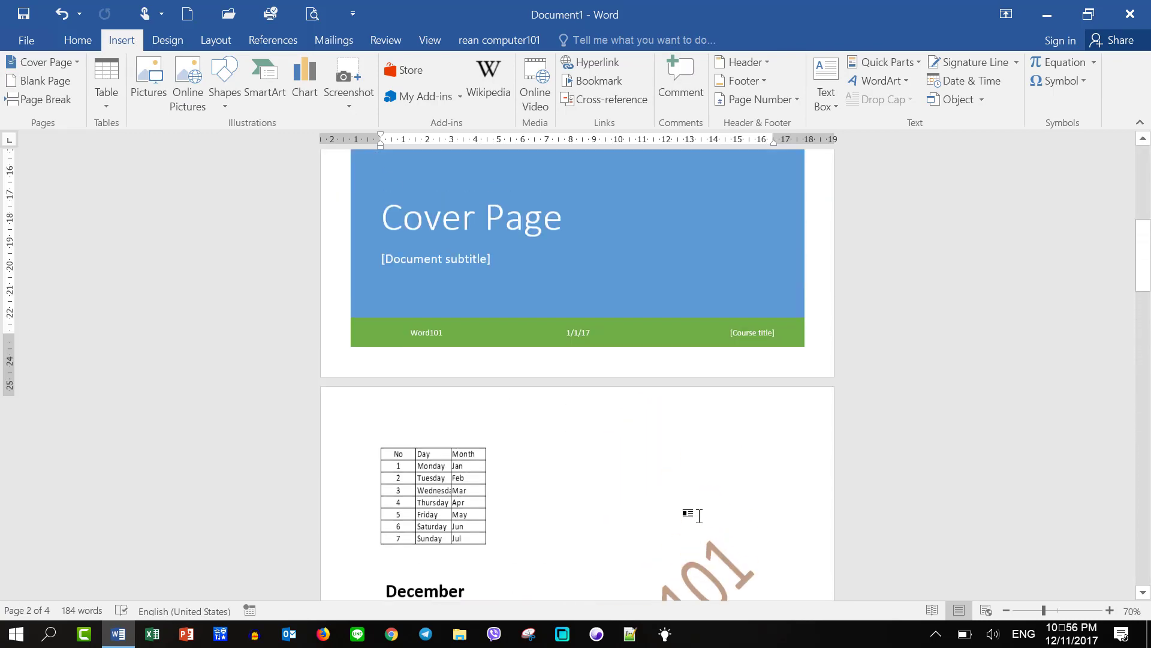
pyautogui.scroll(4, 690, 514)
pyautogui.scroll(3, 828, 477)
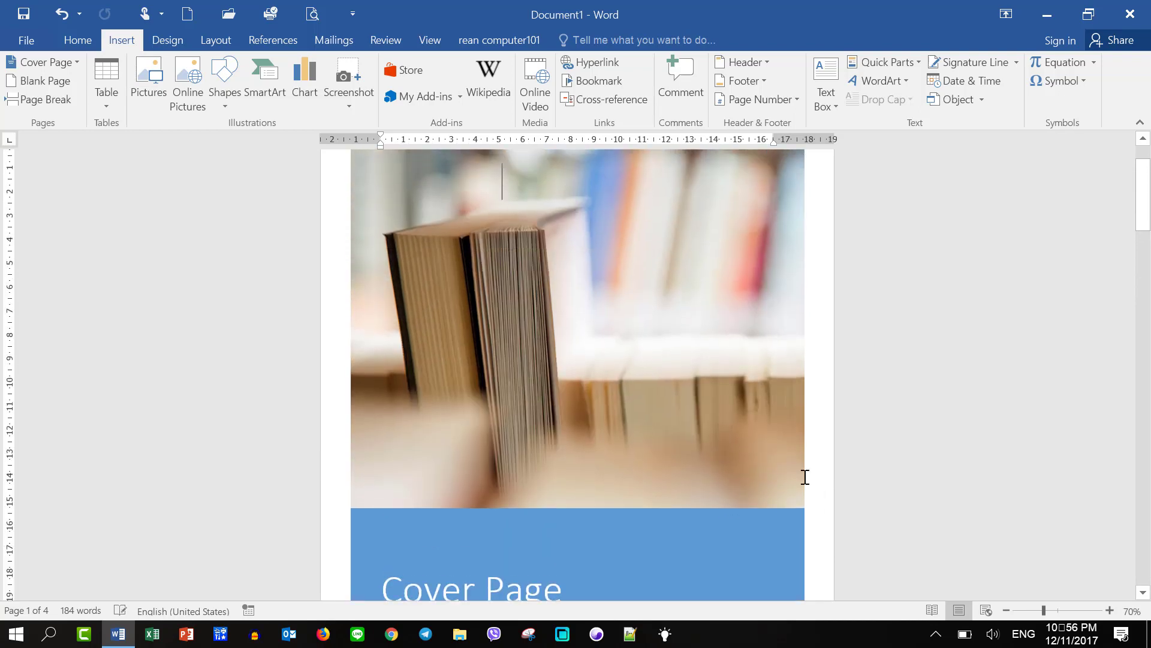
pyautogui.scroll(2, 780, 478)
pyautogui.click(669, 459)
pyautogui.scroll(-3, 668, 459)
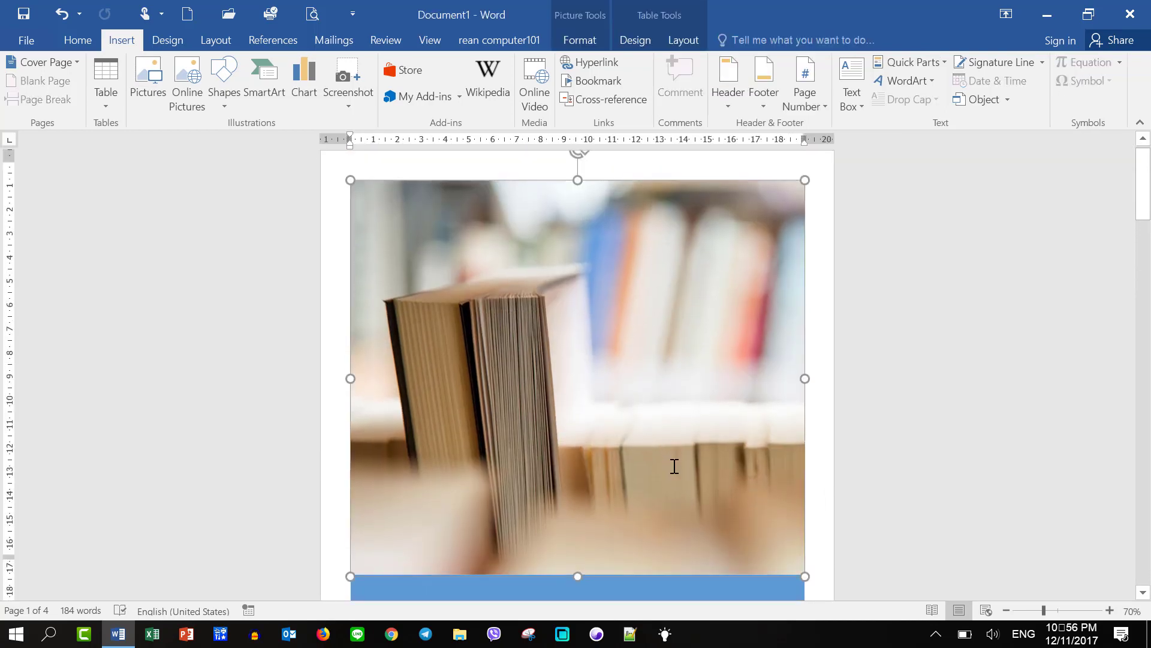
pyautogui.scroll(-2, 701, 470)
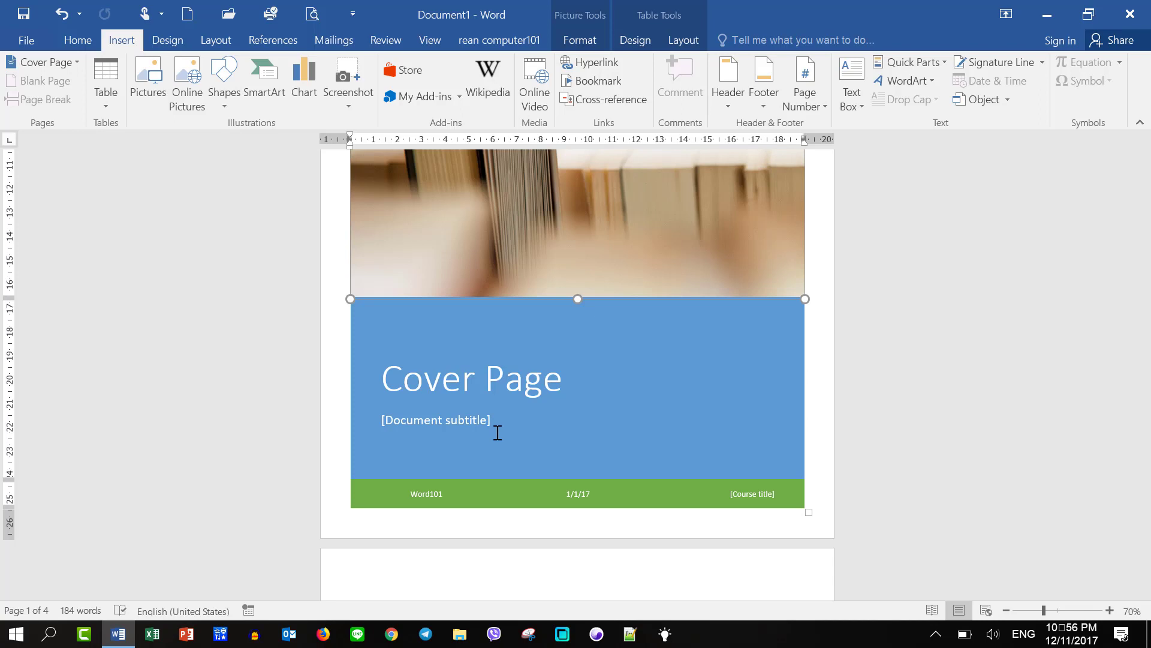
pyautogui.scroll(4, 809, 324)
pyautogui.click(832, 320)
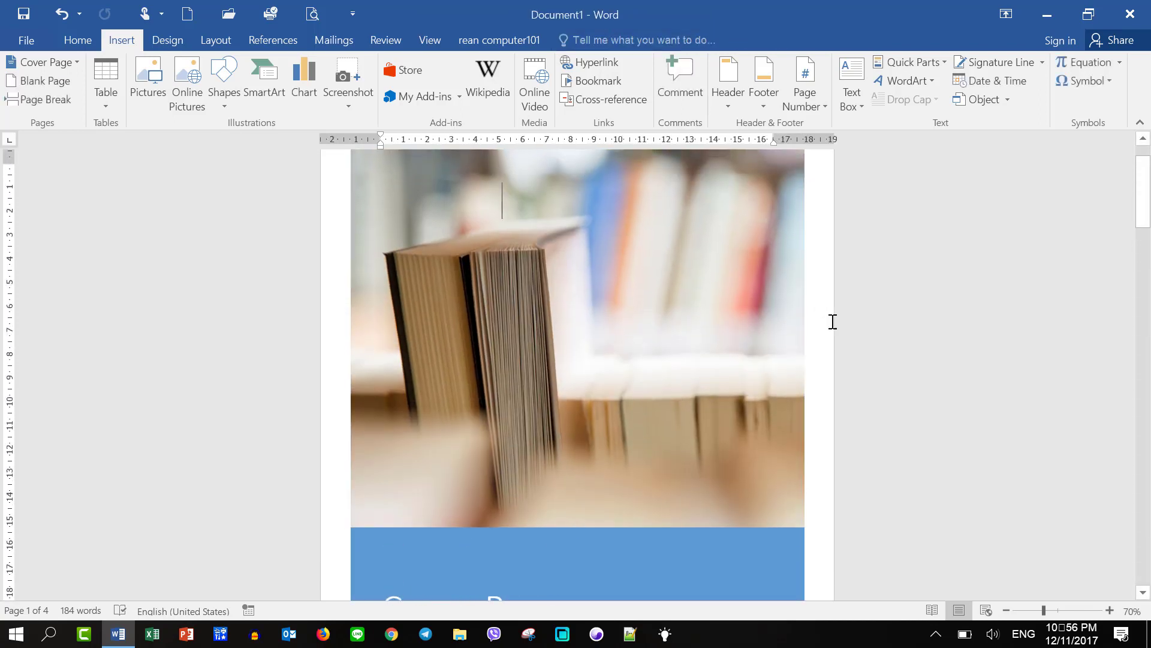
pyautogui.scroll(1, 830, 319)
pyautogui.scroll(-5, 830, 324)
pyautogui.scroll(-2, 828, 345)
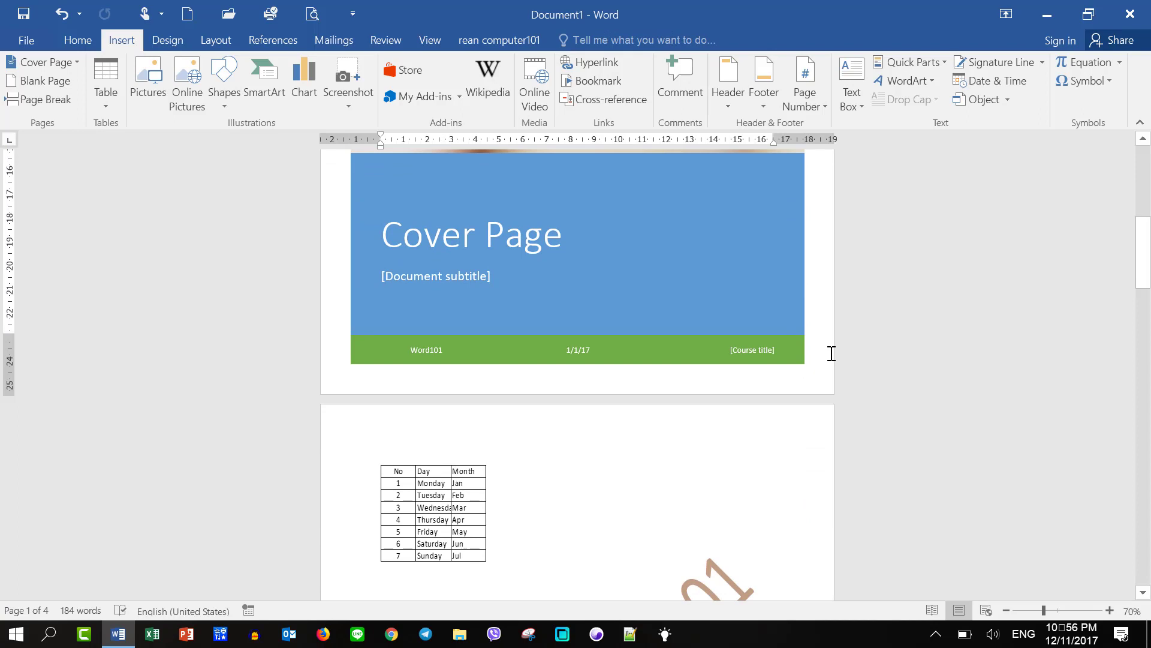
pyautogui.scroll(4, 778, 332)
pyautogui.scroll(3, 778, 334)
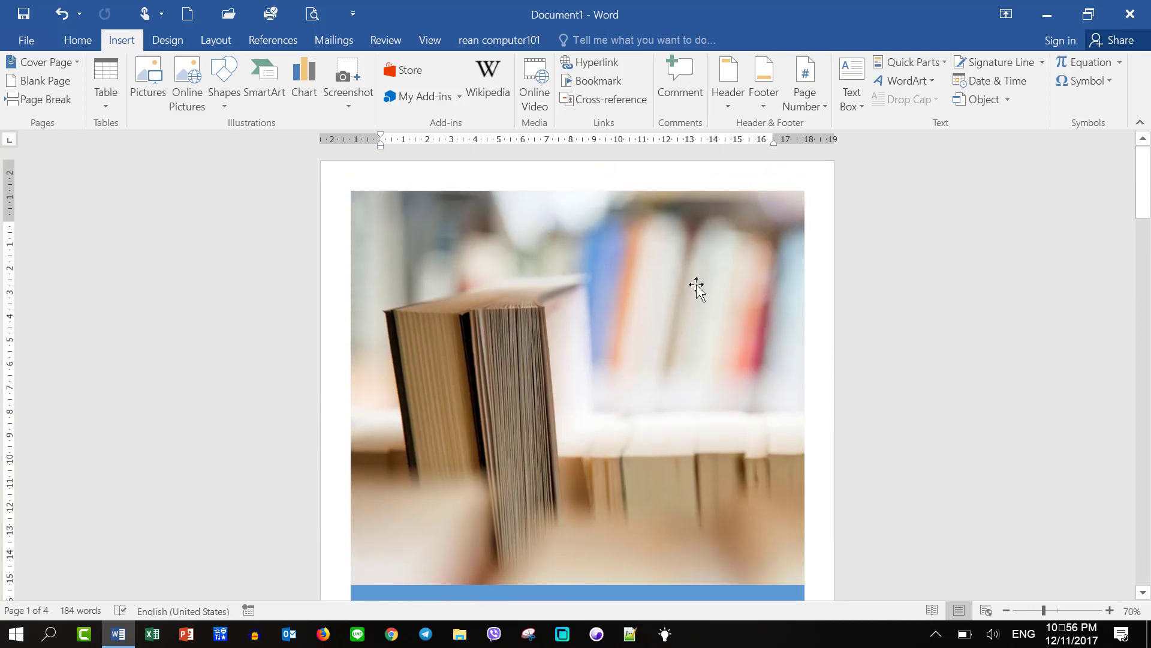
# - Swap the cover page for the Insight design with the pie-chart photo
pyautogui.click(78, 63)
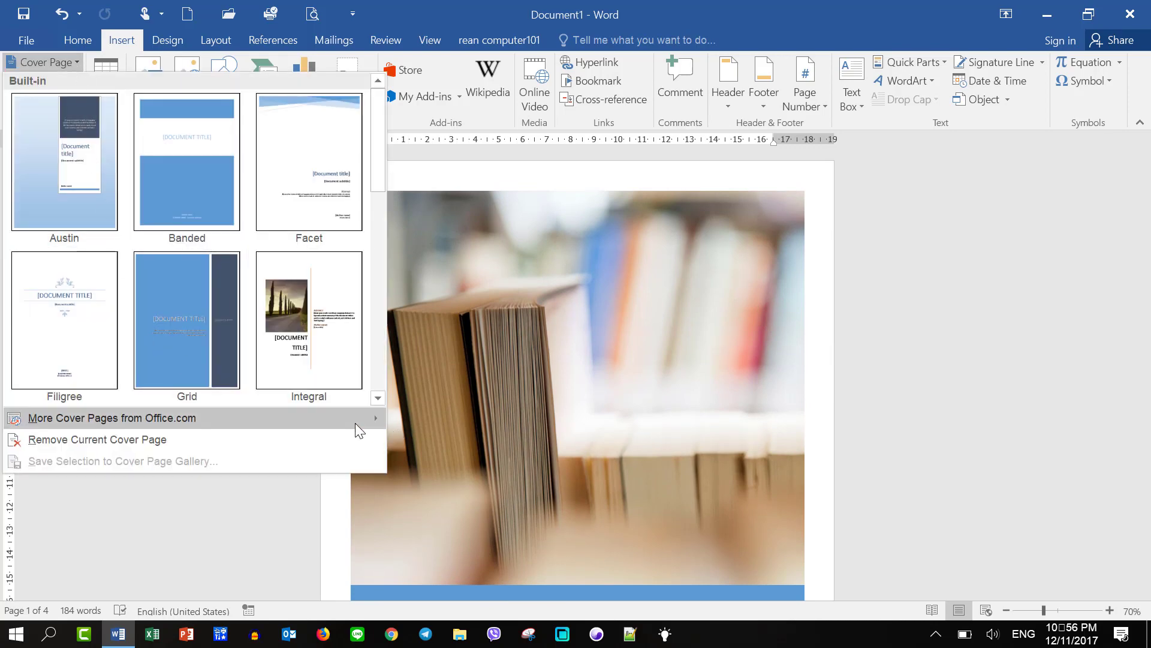
pyautogui.moveTo(112, 418)
pyautogui.click(555, 472)
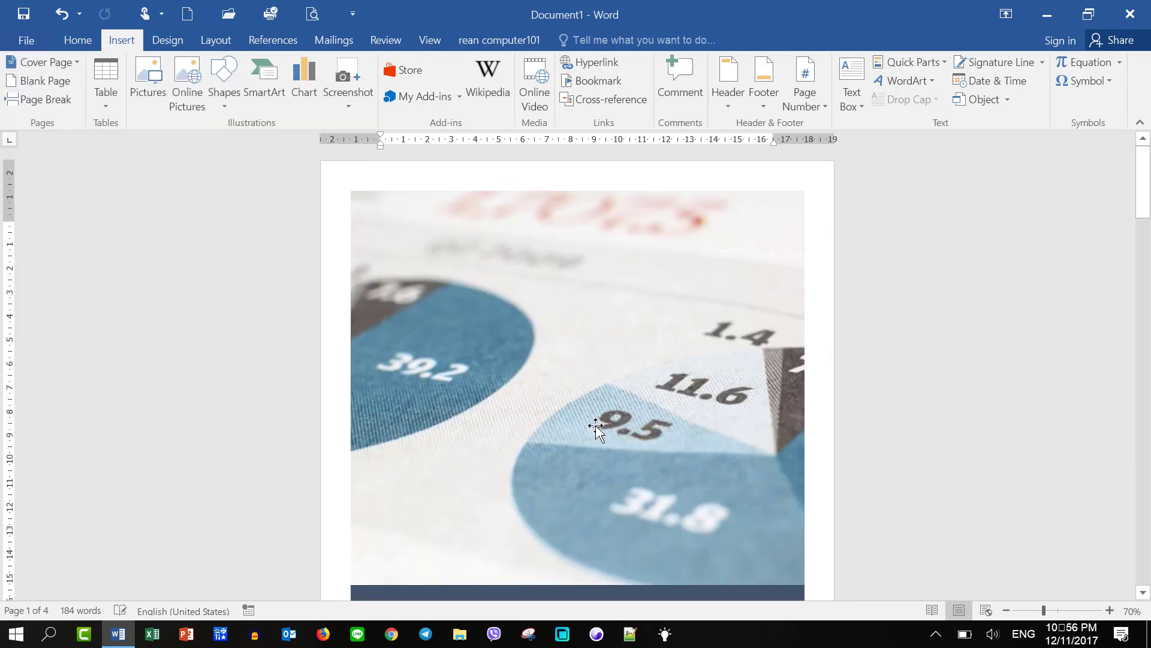
pyautogui.scroll(-4, 707, 403)
pyautogui.scroll(-3, 707, 404)
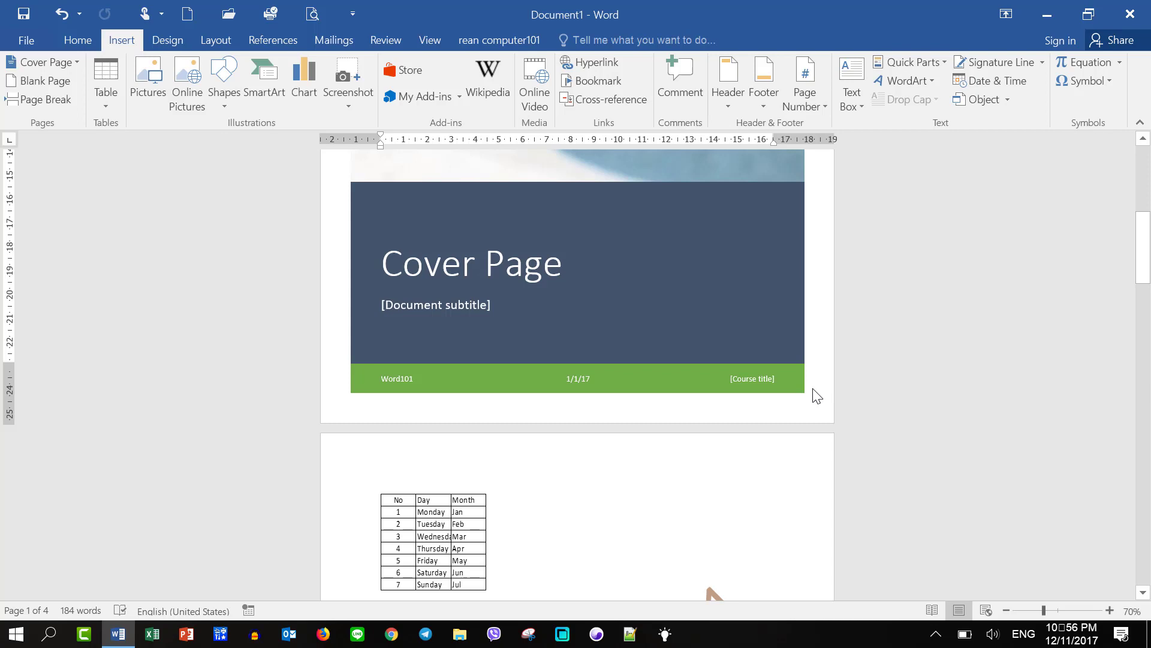
# - Place the insertion point just below the Month table on page 2
pyautogui.scroll(-2, 745, 424)
pyautogui.scroll(-2, 746, 424)
pyautogui.scroll(-3, 412, 332)
pyautogui.click(412, 331)
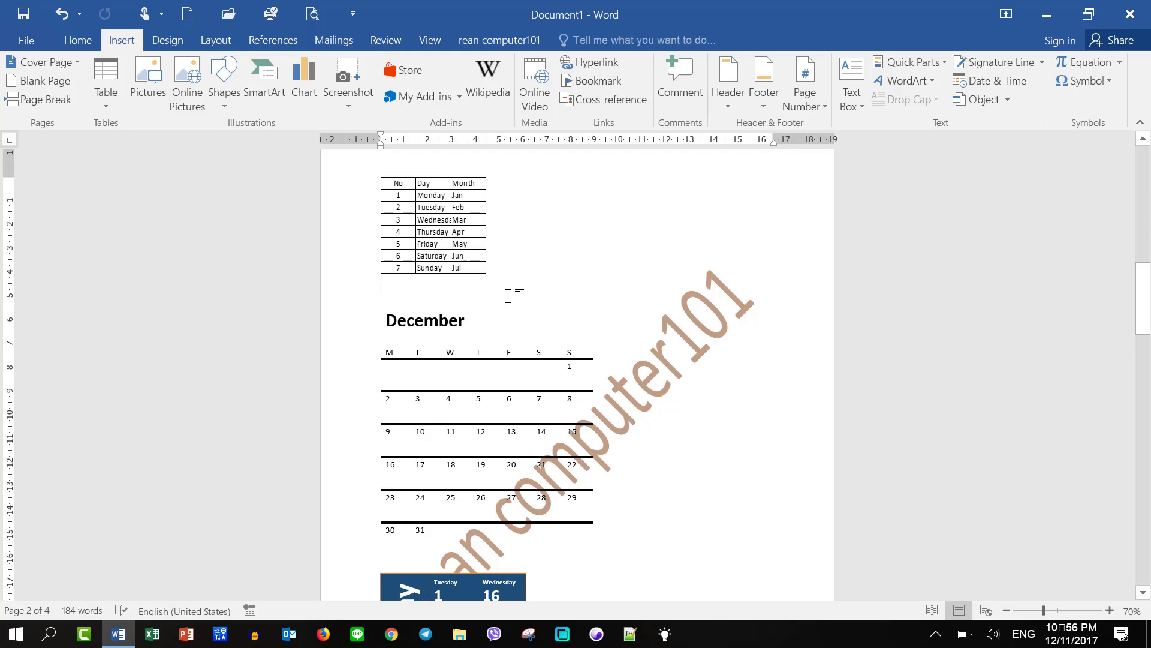
pyautogui.click(508, 296)
# - Insert a blank page after the Month table and place the cursor on it
pyautogui.click(65, 82)
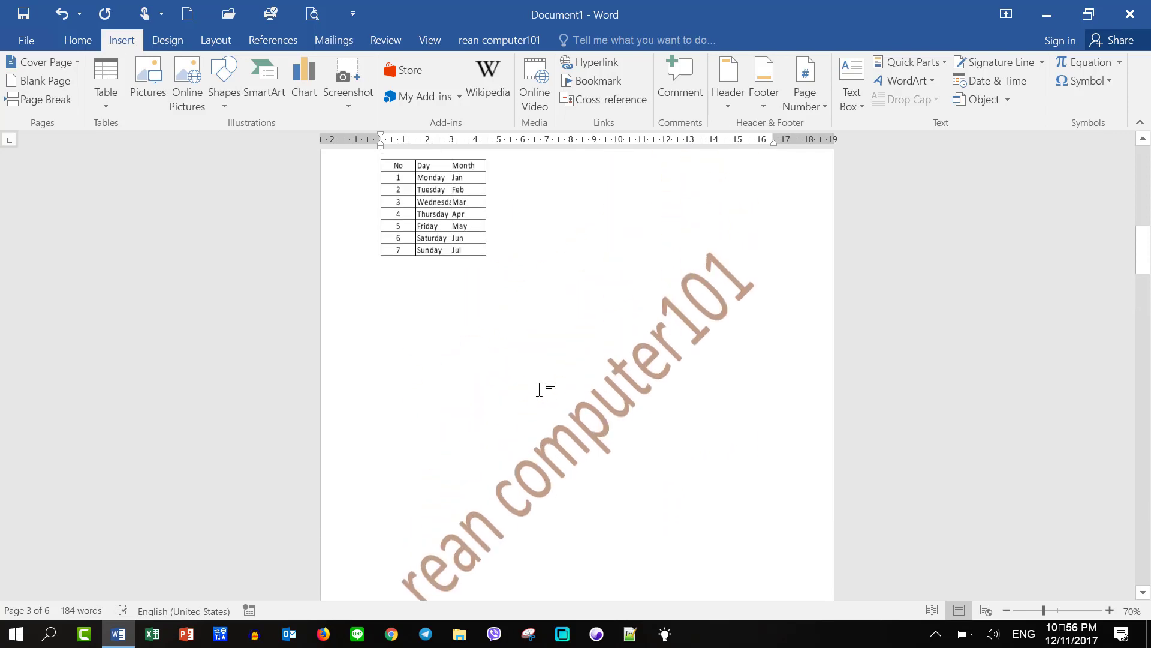
pyautogui.scroll(2, 543, 392)
pyautogui.scroll(-5, 548, 396)
pyautogui.scroll(-3, 551, 396)
pyautogui.scroll(-2, 552, 394)
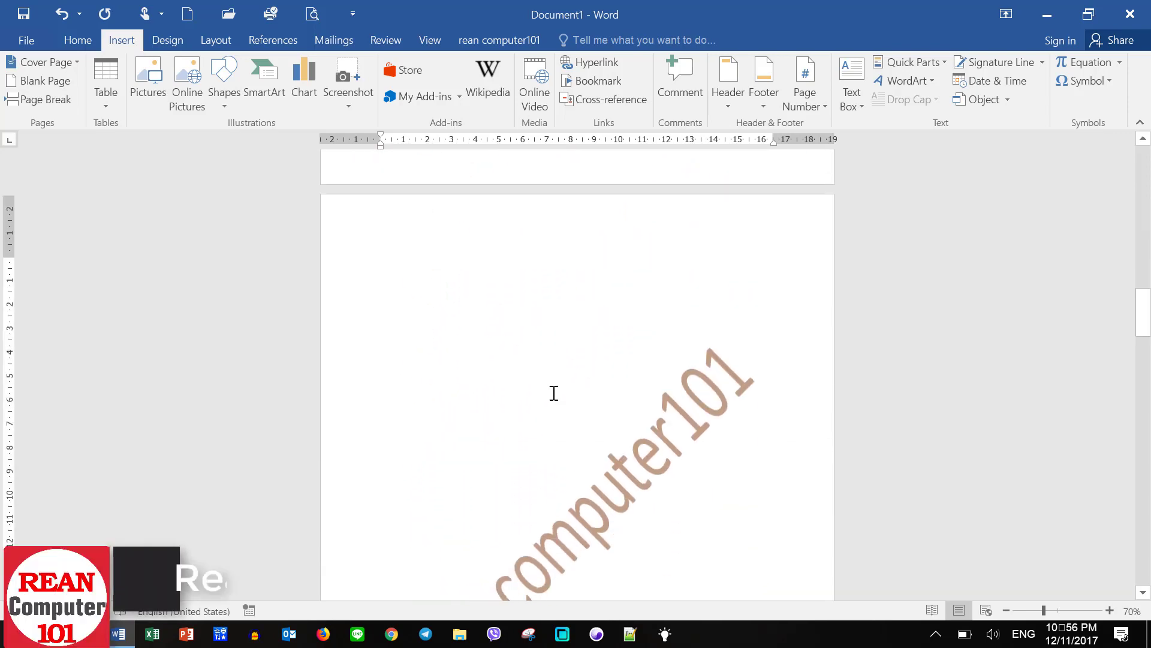
pyautogui.scroll(-3, 554, 393)
pyautogui.scroll(-4, 555, 396)
pyautogui.scroll(4, 510, 399)
pyautogui.scroll(4, 473, 392)
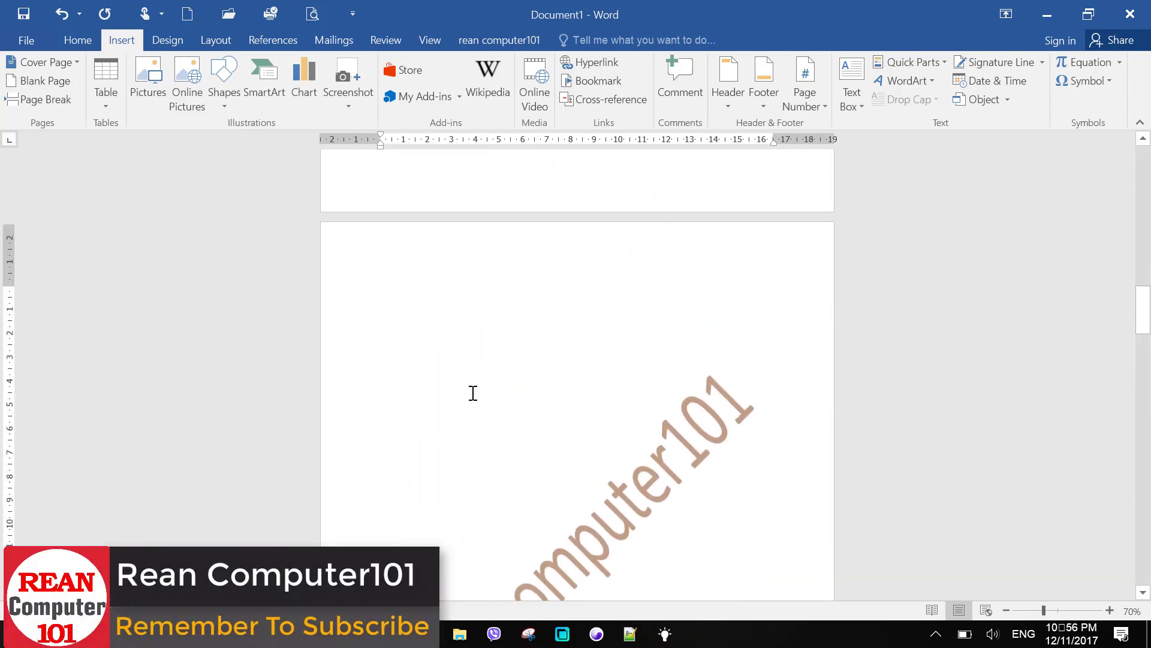
pyautogui.scroll(-5, 472, 391)
pyautogui.scroll(-10, 471, 393)
pyautogui.scroll(1, 420, 431)
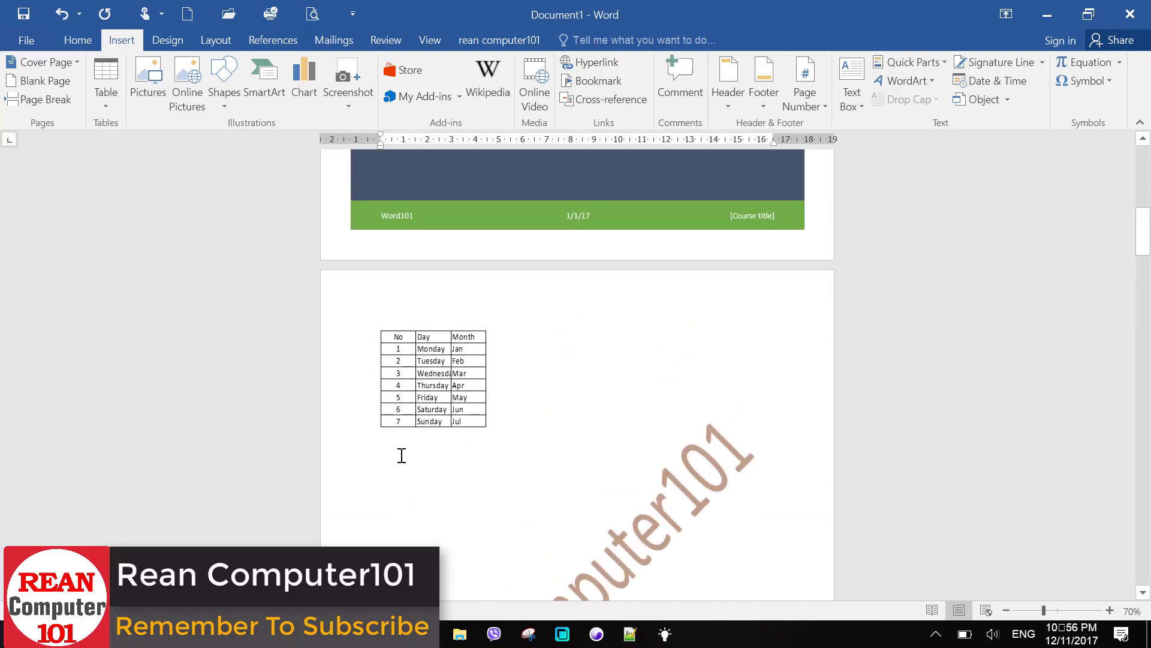
pyautogui.scroll(-3, 429, 450)
pyautogui.scroll(-5, 457, 445)
pyautogui.scroll(-4, 467, 432)
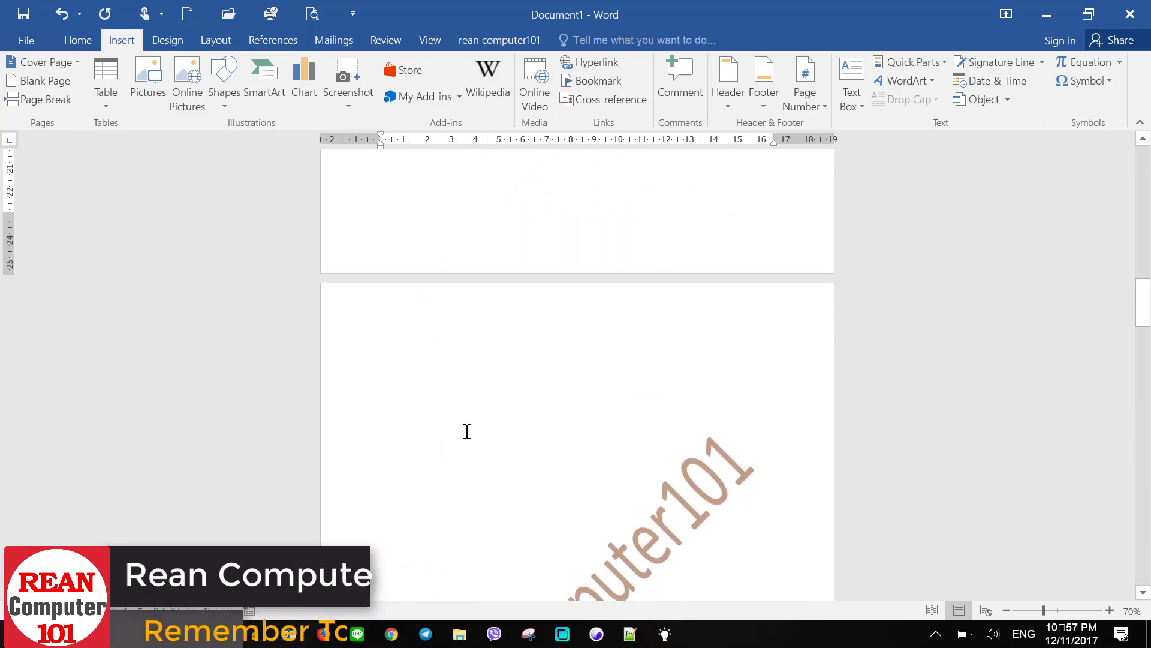
pyautogui.scroll(-4, 462, 378)
pyautogui.scroll(-3, 475, 384)
pyautogui.scroll(-4, 495, 398)
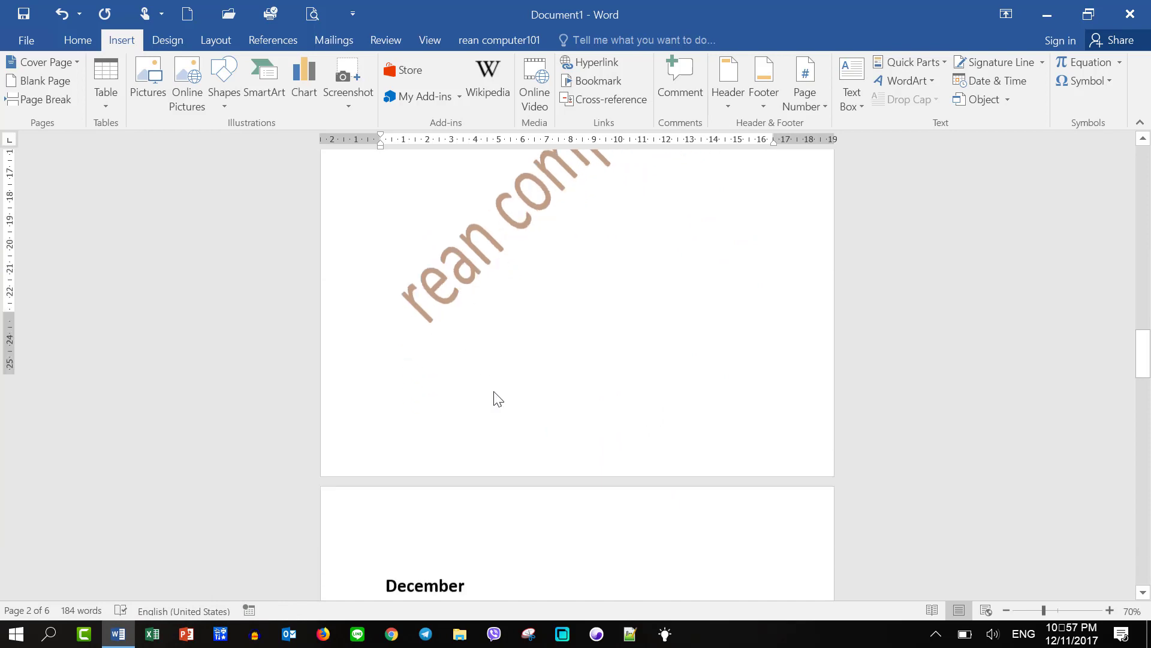
pyautogui.scroll(-5, 497, 389)
pyautogui.scroll(-2, 499, 390)
pyautogui.scroll(4, 502, 391)
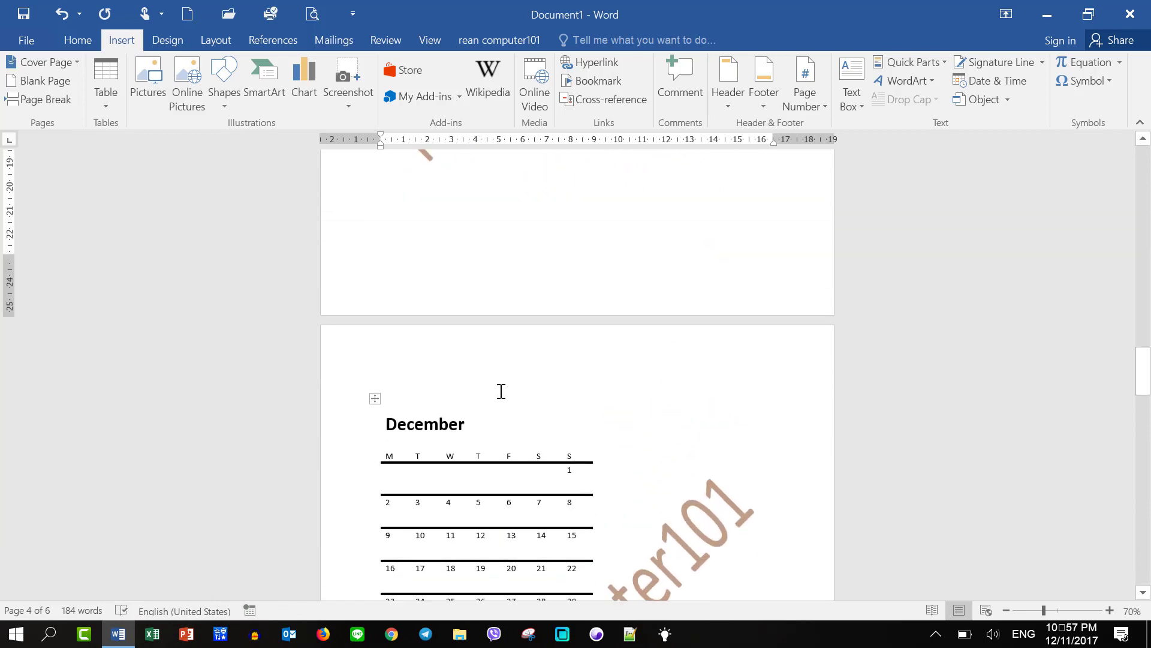
pyautogui.scroll(5, 500, 390)
pyautogui.scroll(5, 498, 392)
pyautogui.scroll(5, 501, 391)
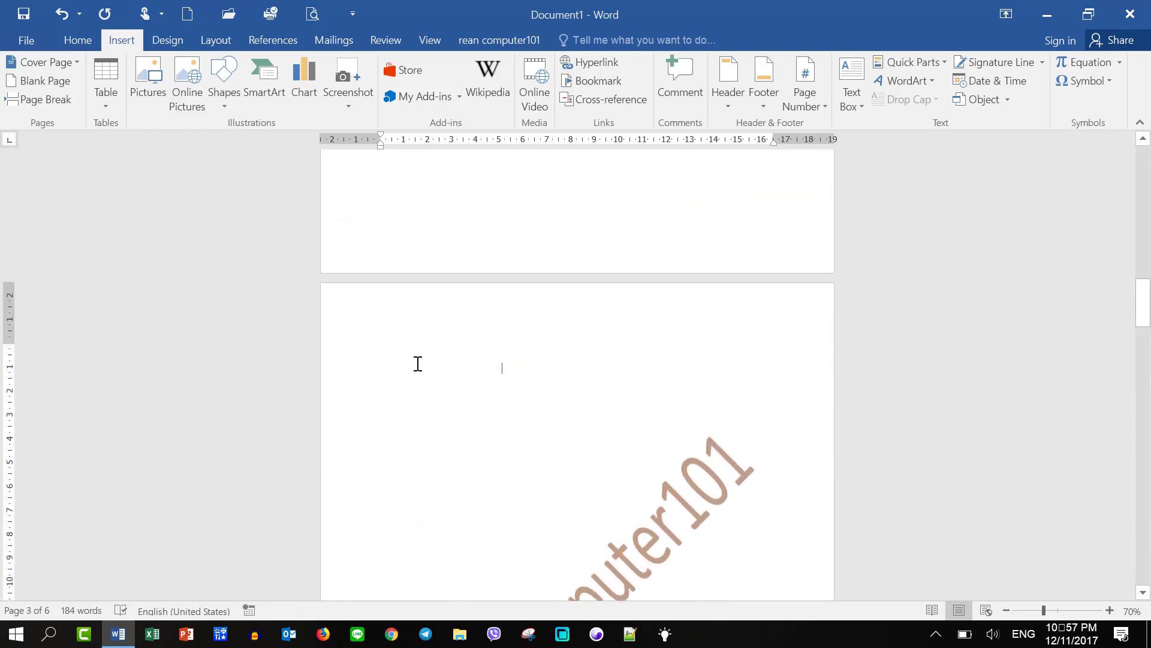
pyautogui.scroll(1, 419, 364)
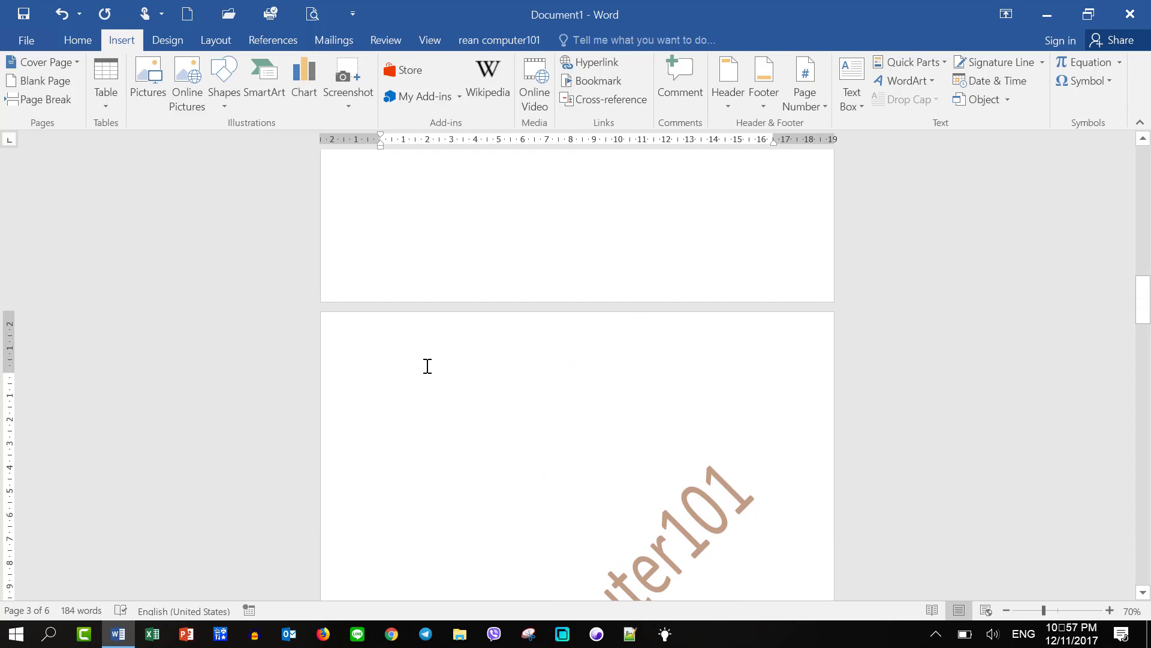
pyautogui.click(427, 366)
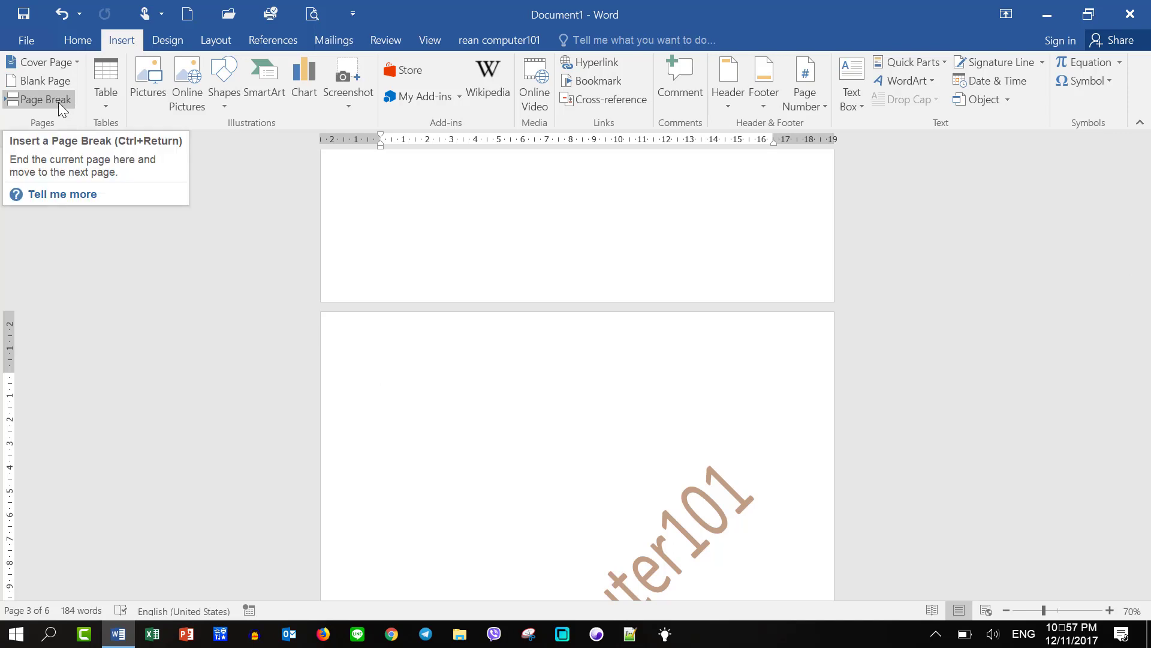
# - Insert a page break on the empty line above the May calendar so it starts a new page
pyautogui.scroll(-5, 635, 321)
pyautogui.scroll(-5, 620, 314)
pyautogui.scroll(-5, 604, 340)
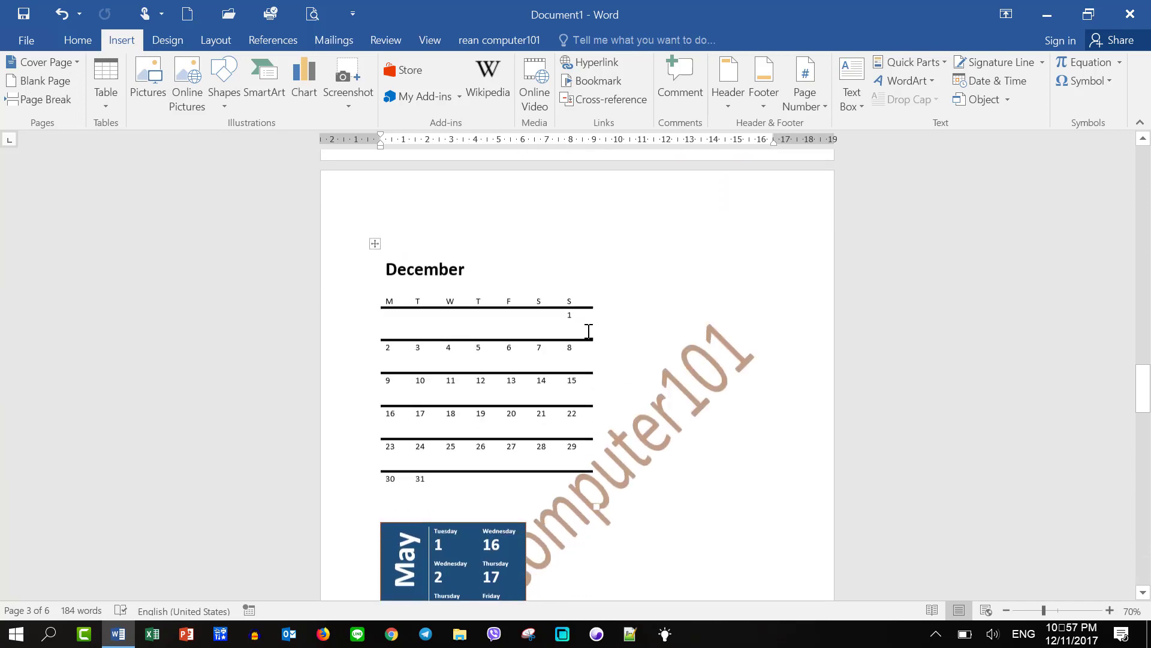
pyautogui.scroll(-3, 604, 341)
pyautogui.click(412, 289)
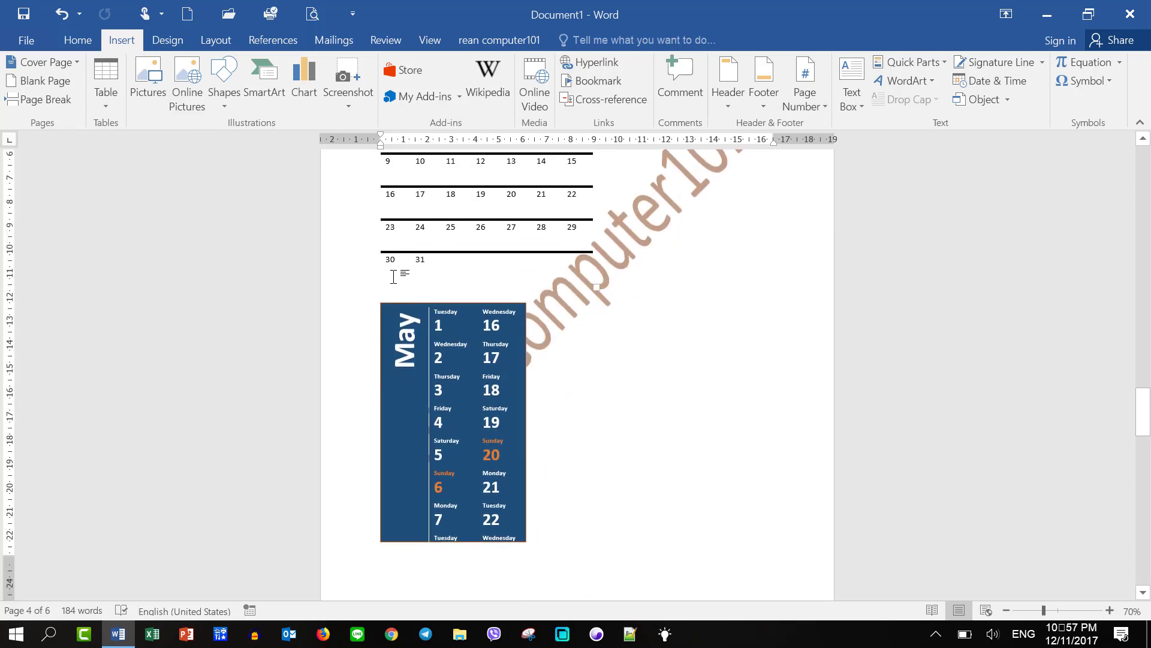
pyautogui.click(66, 97)
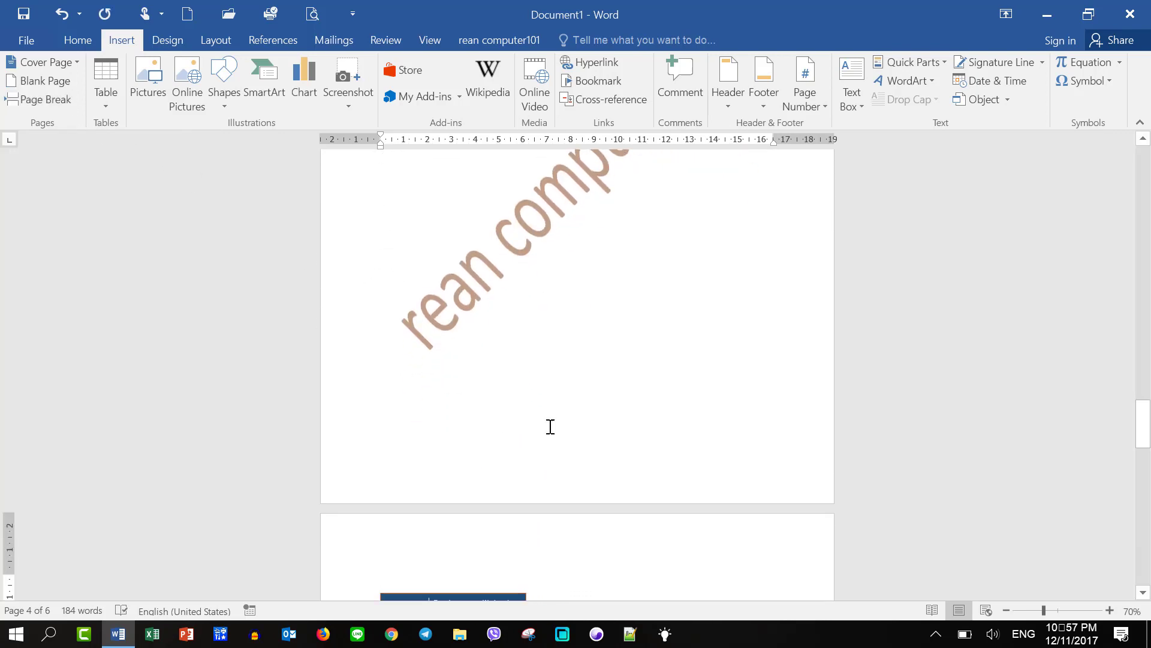
pyautogui.scroll(-5, 543, 414)
pyautogui.scroll(-10, 543, 409)
# - Check that the May calendar now sits on its own page after December
pyautogui.scroll(5, 549, 407)
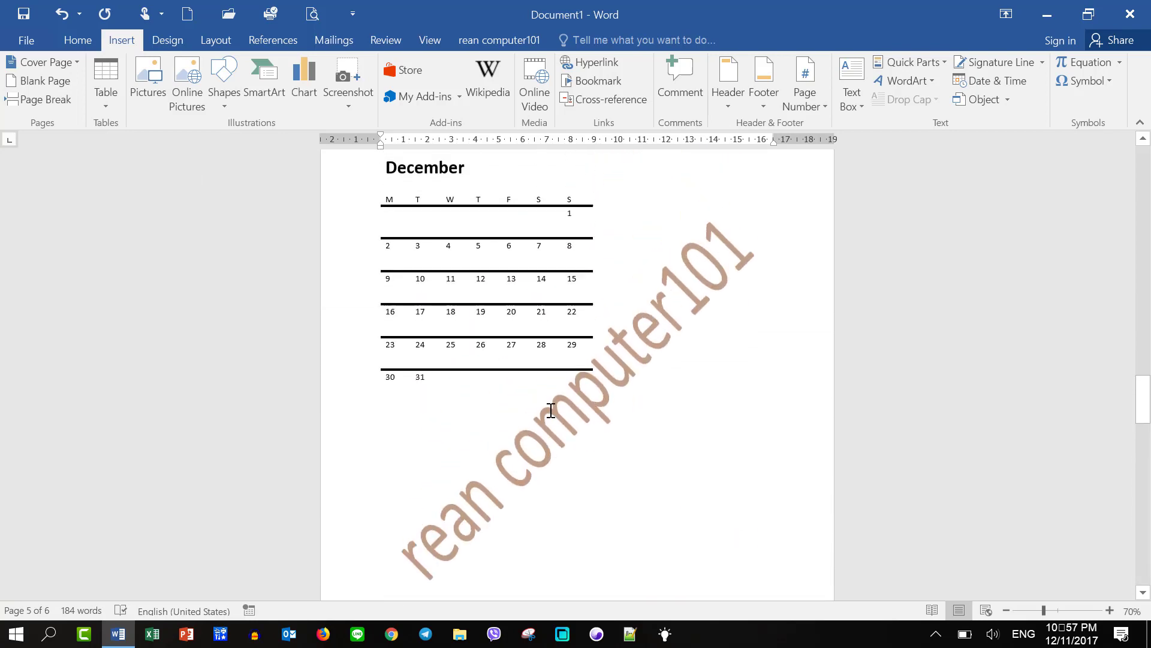
pyautogui.scroll(-3, 549, 411)
pyautogui.scroll(-1, 534, 408)
pyautogui.scroll(-3, 534, 408)
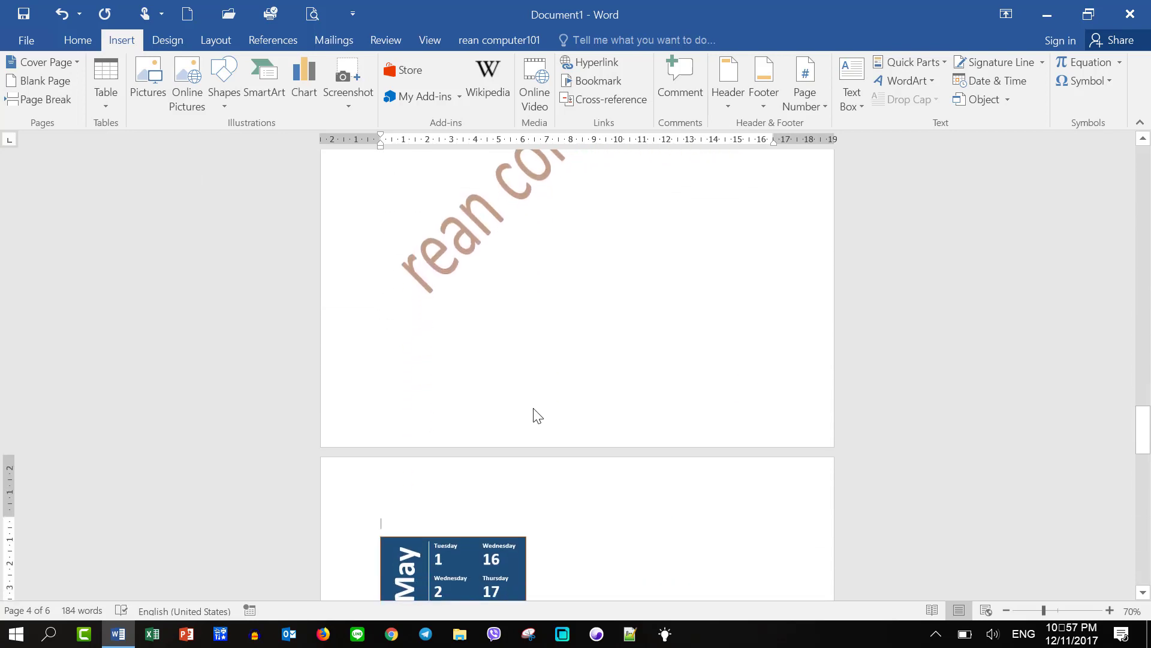
pyautogui.scroll(-3, 533, 409)
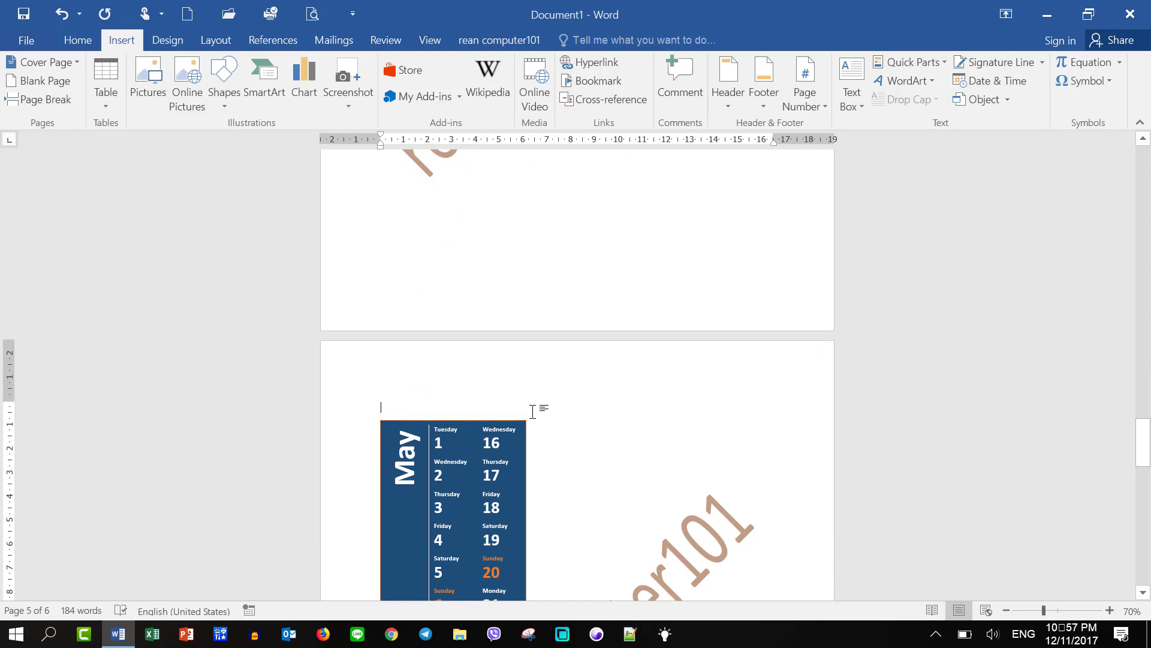
pyautogui.scroll(1, 536, 407)
pyautogui.scroll(4, 538, 408)
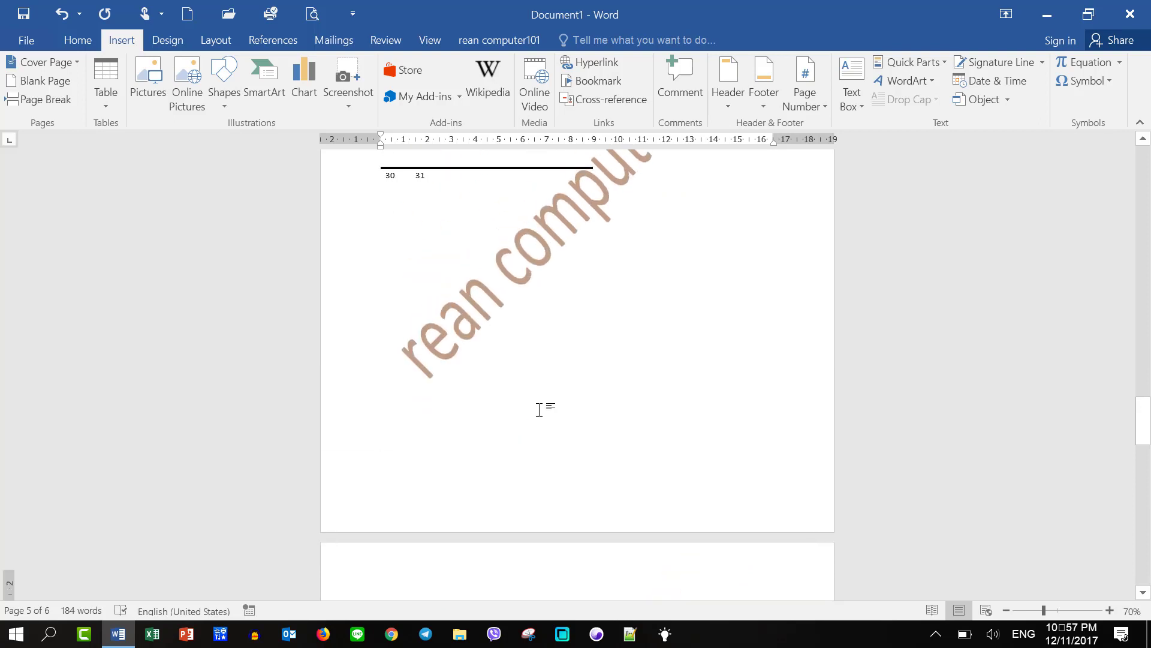
pyautogui.scroll(3, 537, 407)
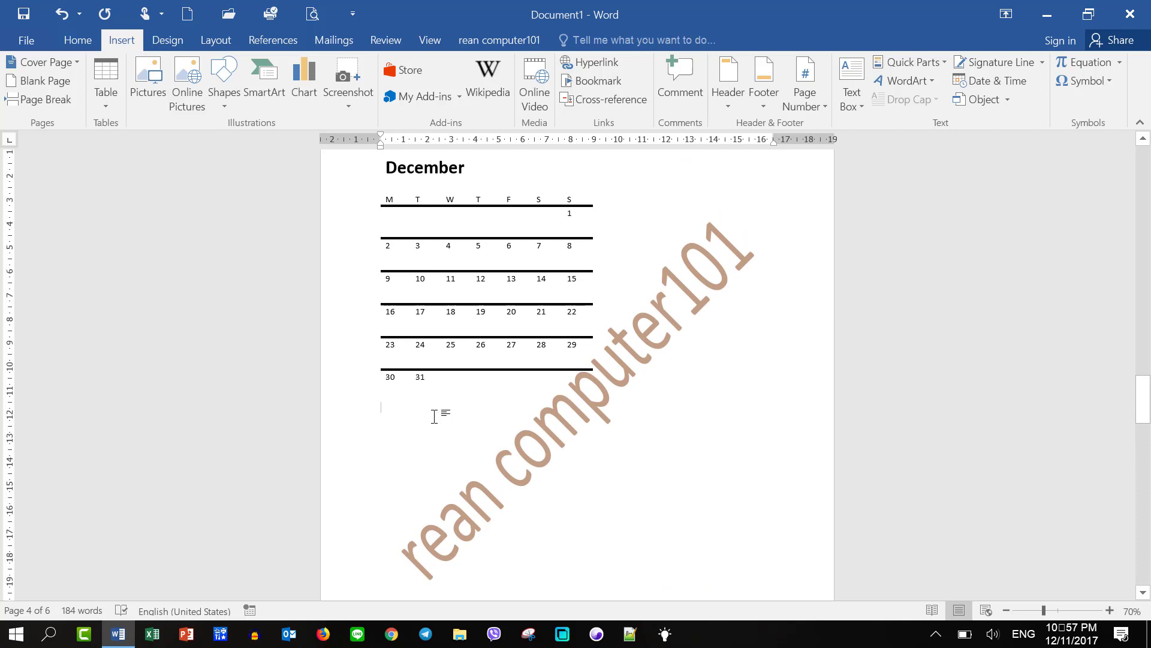
pyautogui.scroll(-3, 455, 408)
pyautogui.scroll(-3, 463, 402)
pyautogui.click(451, 300)
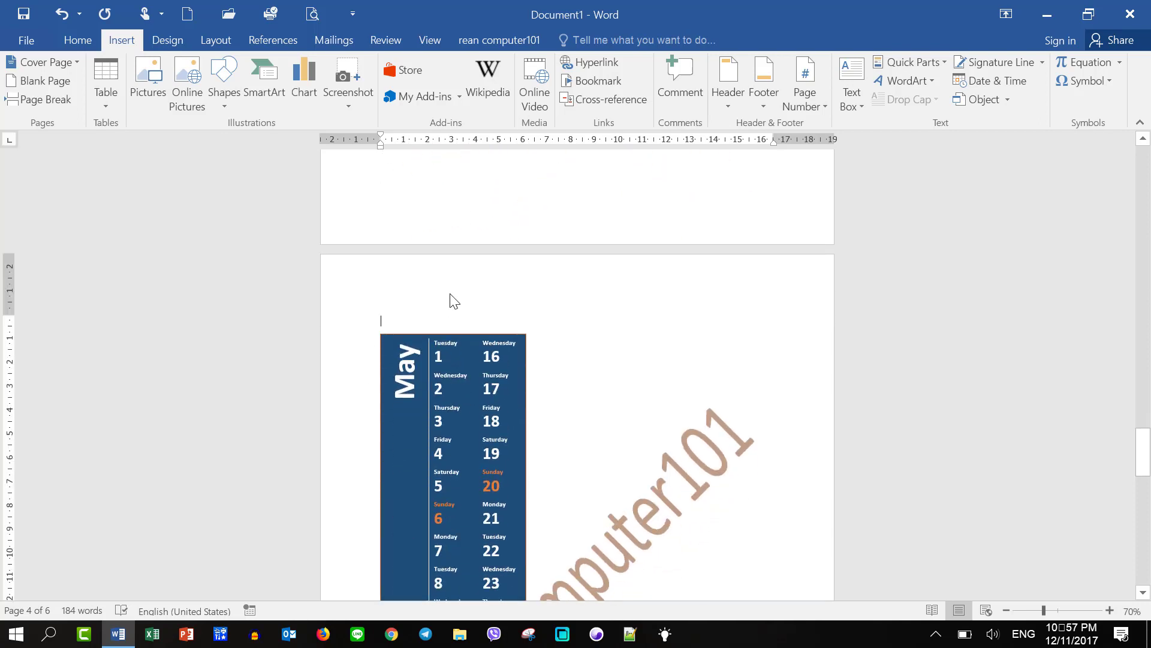
pyautogui.scroll(-3, 602, 390)
pyautogui.scroll(-2, 585, 370)
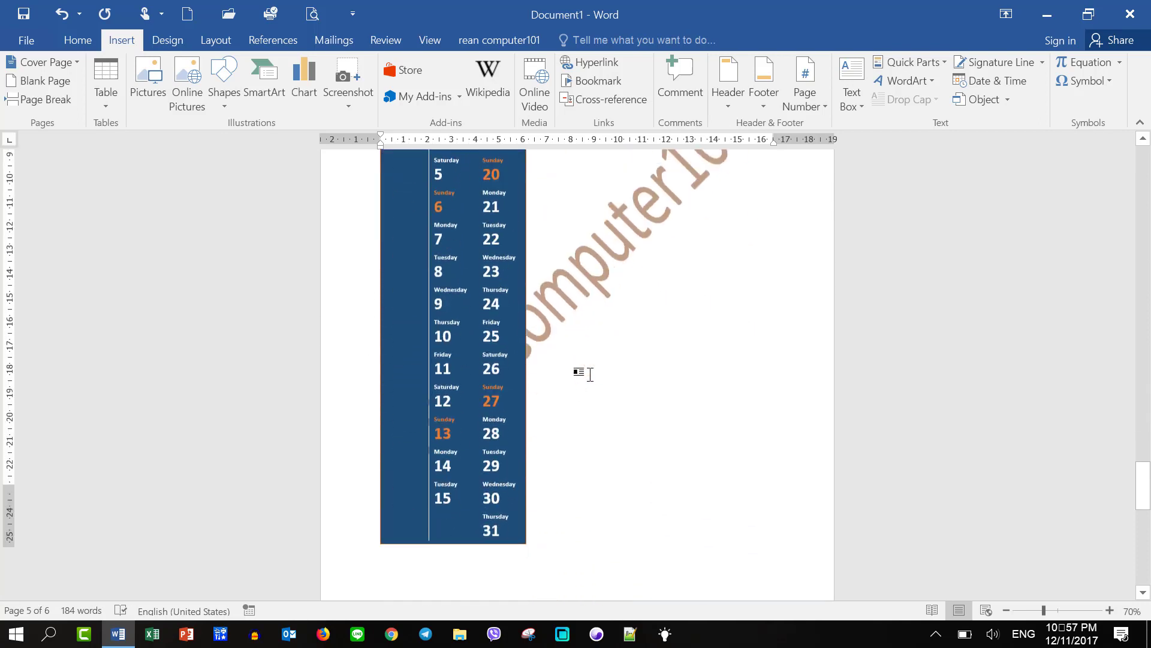
pyautogui.scroll(-1, 590, 368)
pyautogui.scroll(3, 594, 363)
pyautogui.scroll(2, 599, 361)
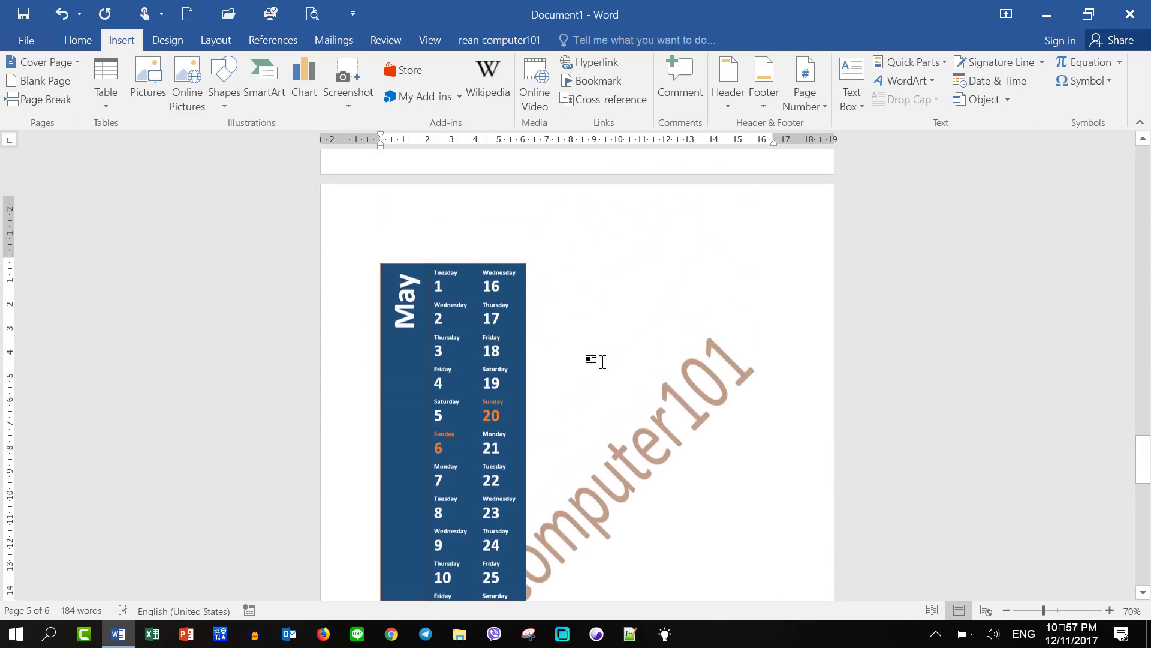